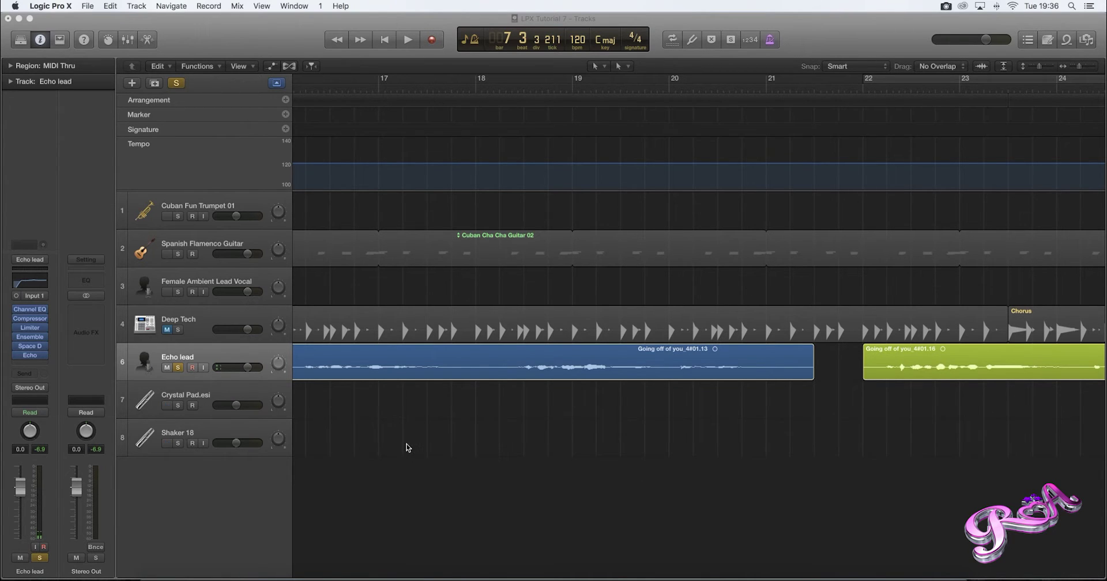
Zoom out to show the whole song, Intro to Outro, with all three Echo lead regions
scroll(406, 448, "left", 10)
scroll(406, 448, "left", 10)
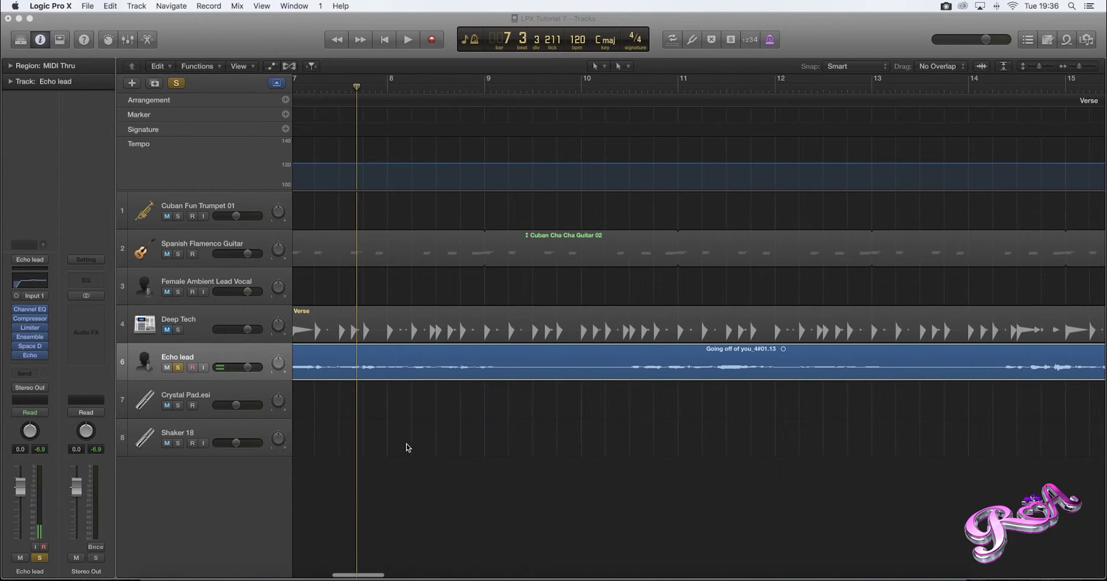
scroll(406, 448, "left", 10)
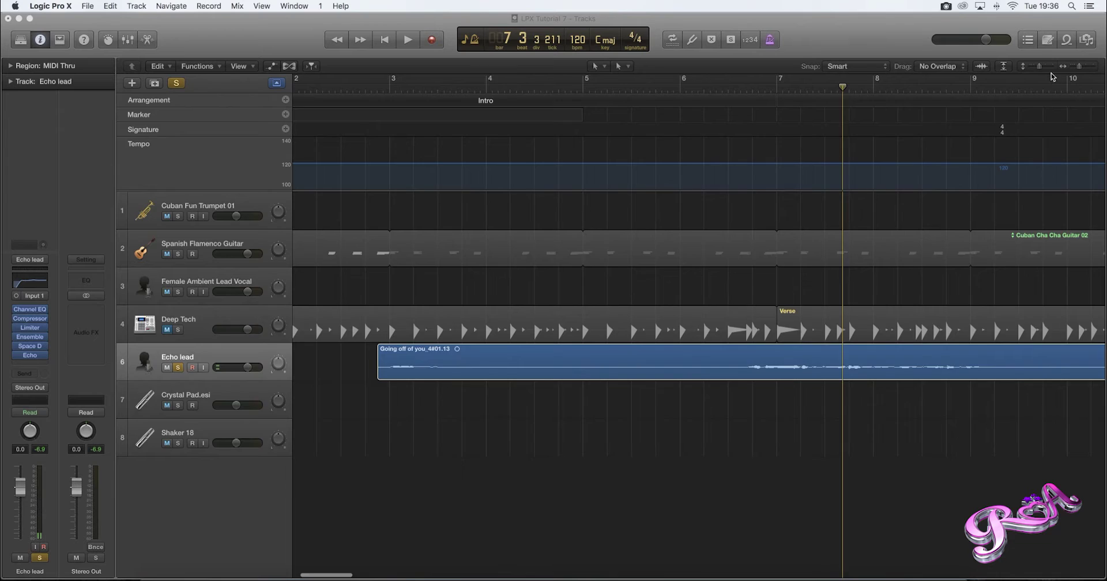
key("super+Right")
key("super+Up")
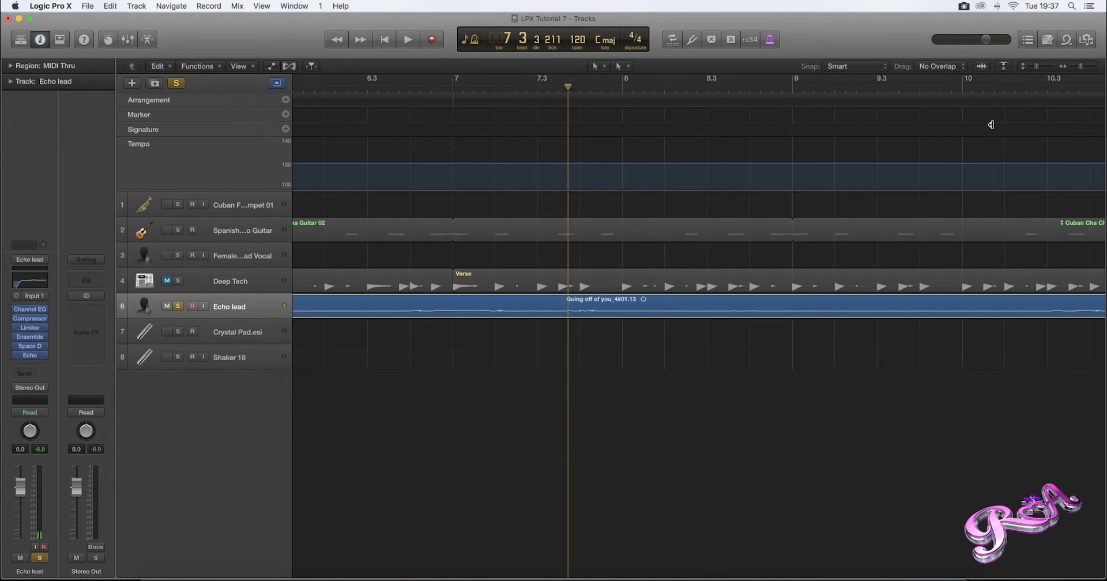
key("z")
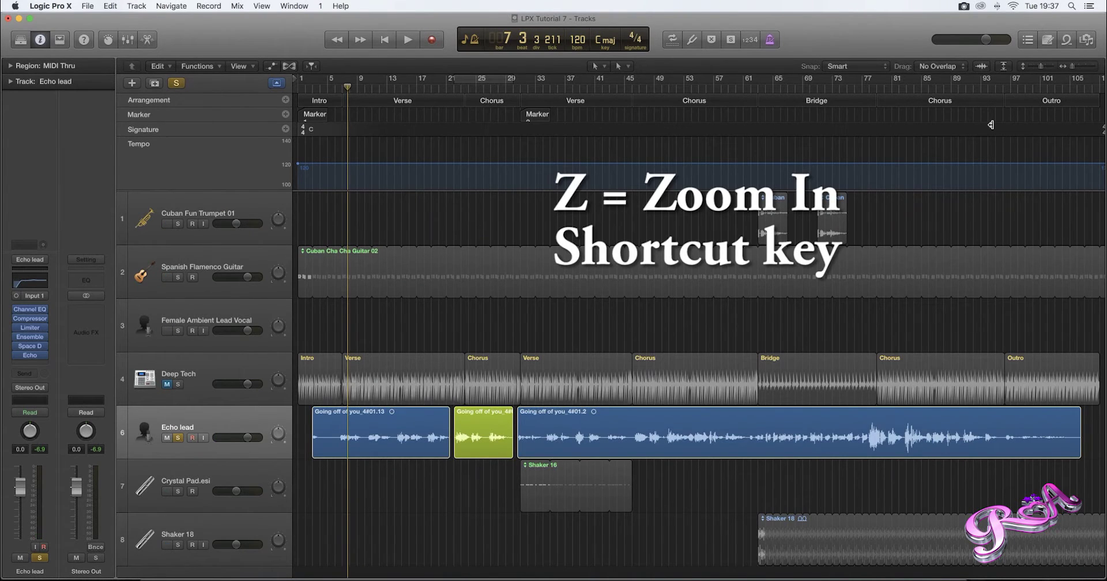
Zoom in on the opening bars to show the first Echo lead vocal region near bar 3
left_click(1075, 67)
left_click_drag(1076, 69, 1046, 69)
scroll(614, 248, "left", 2)
scroll(614, 248, "left", 8)
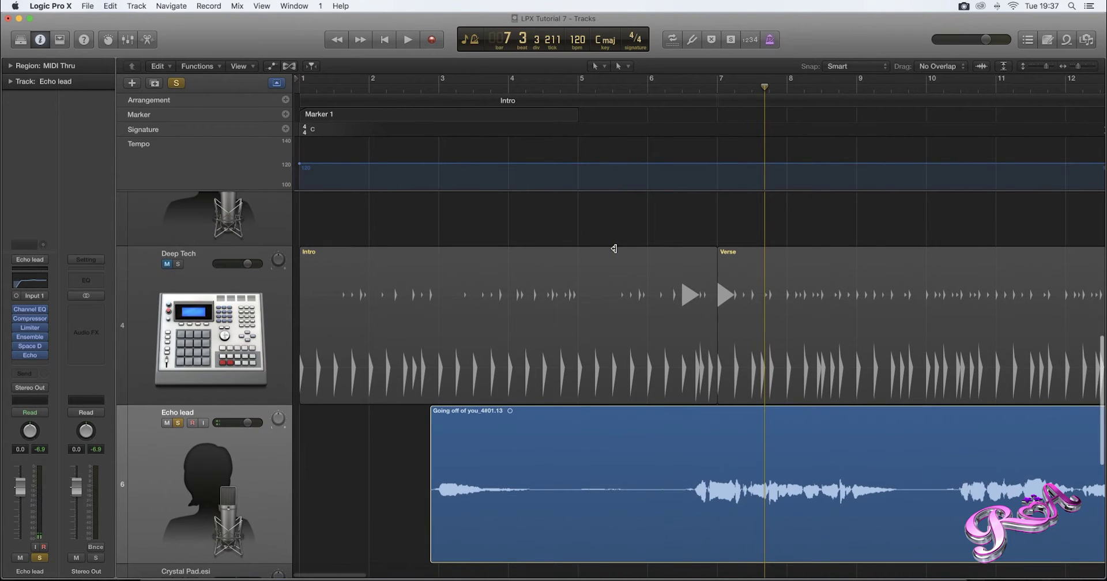
scroll(371, 416, "down", 2)
scroll(371, 416, "down", 1)
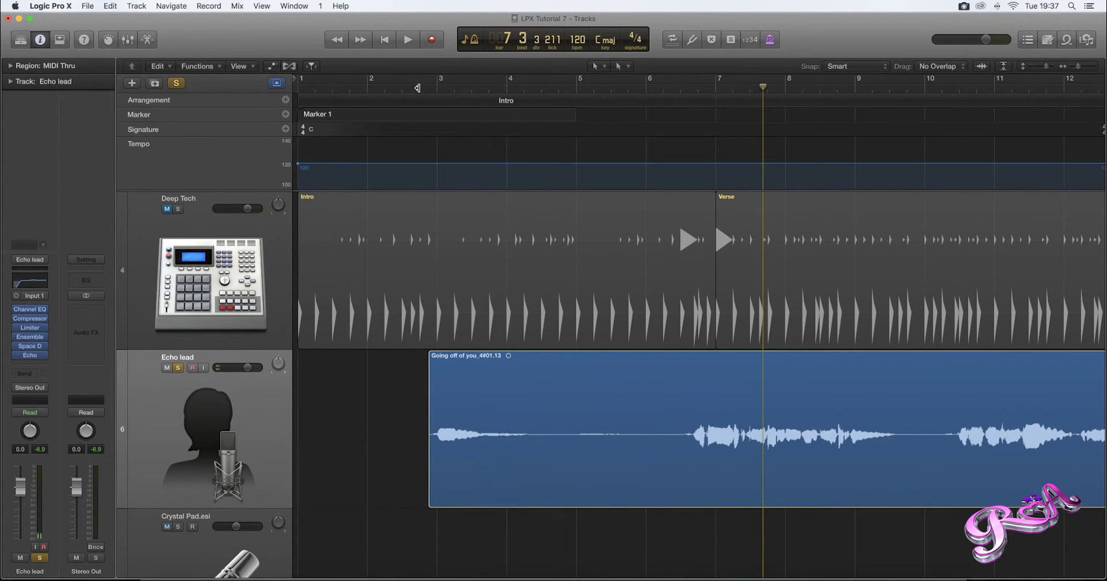
Re-solo the Echo lead track with S and play the project through the verse
left_click(178, 367)
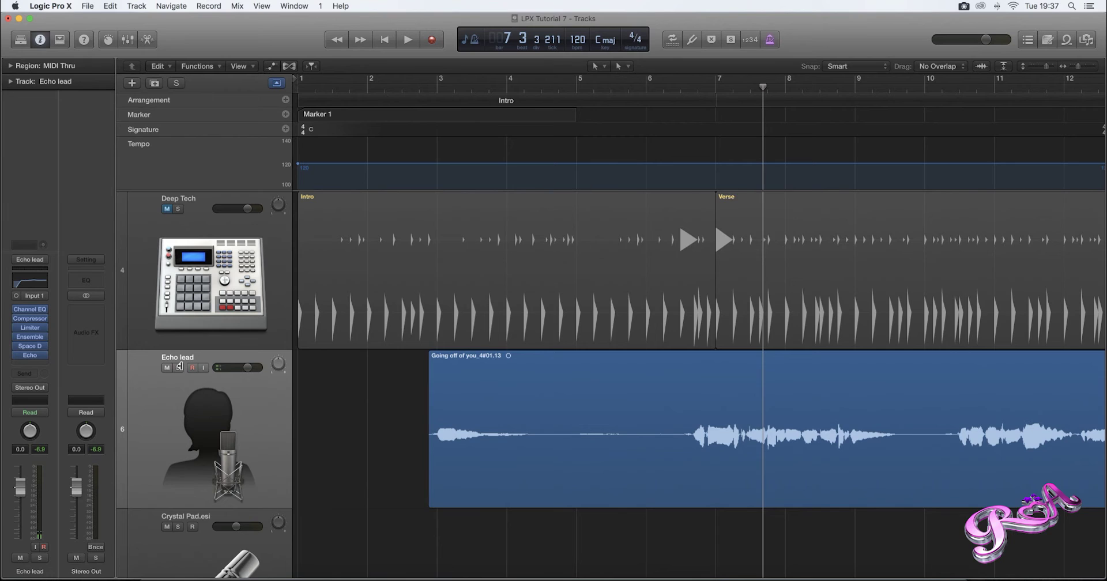
key("s")
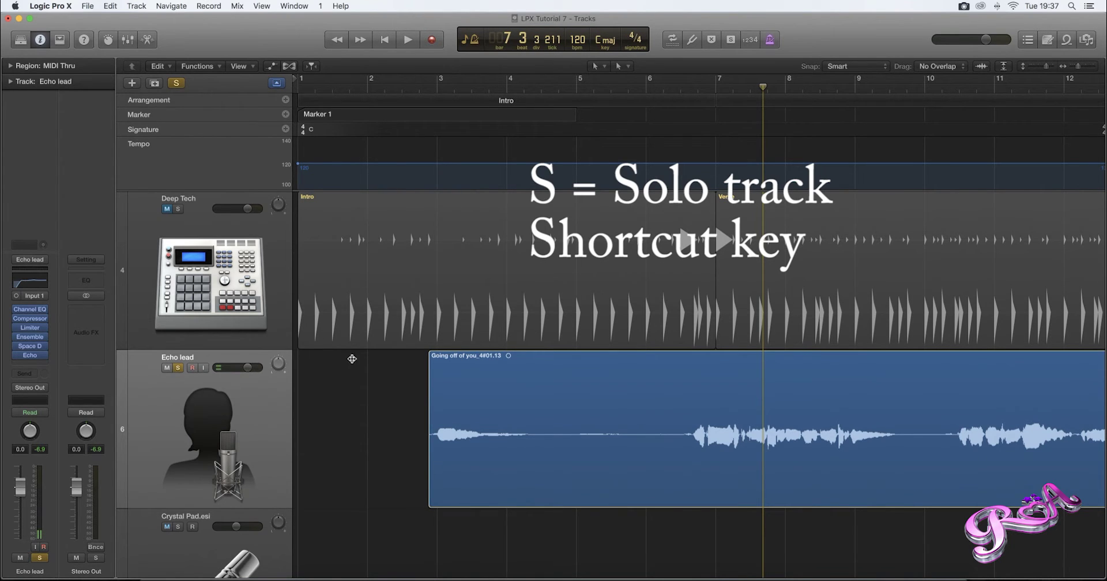
key("space")
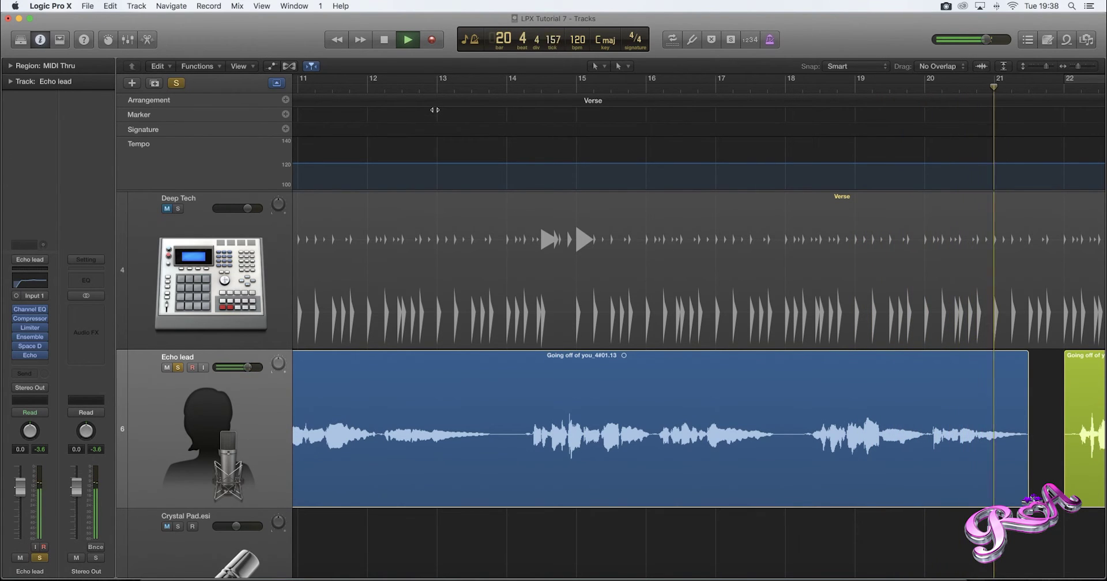
Stop playback at bar 21 and scroll back to the first long Echo lead region
key("space")
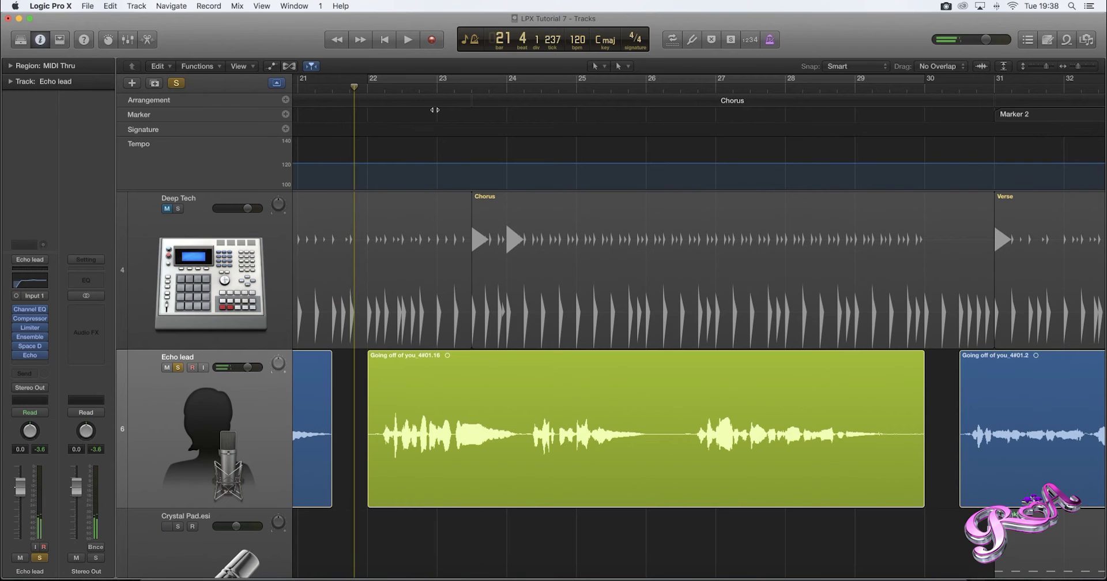
scroll(469, 390, "left", 5)
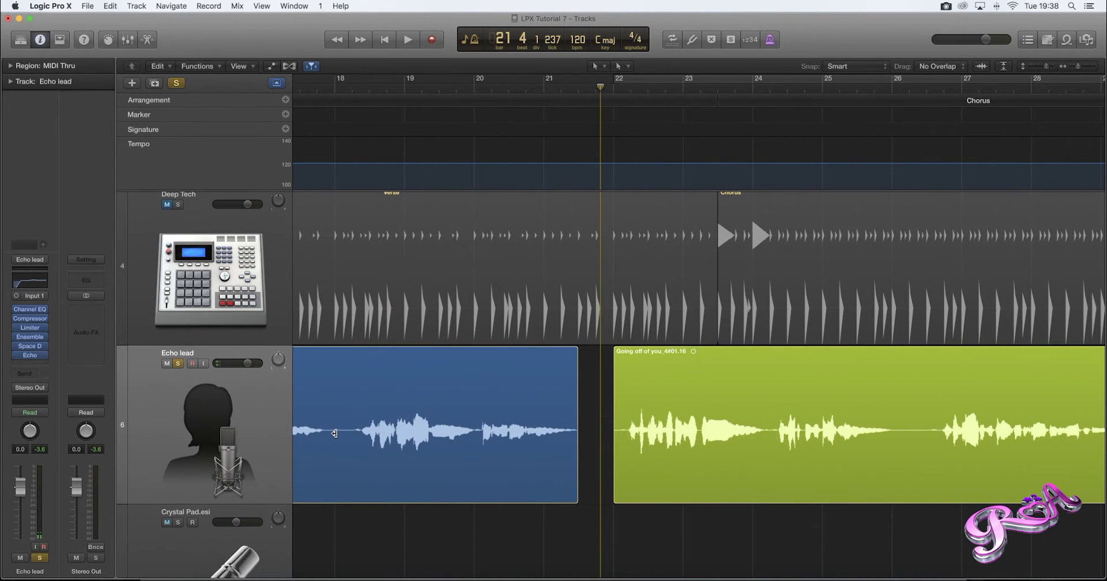
scroll(338, 432, "left", 5)
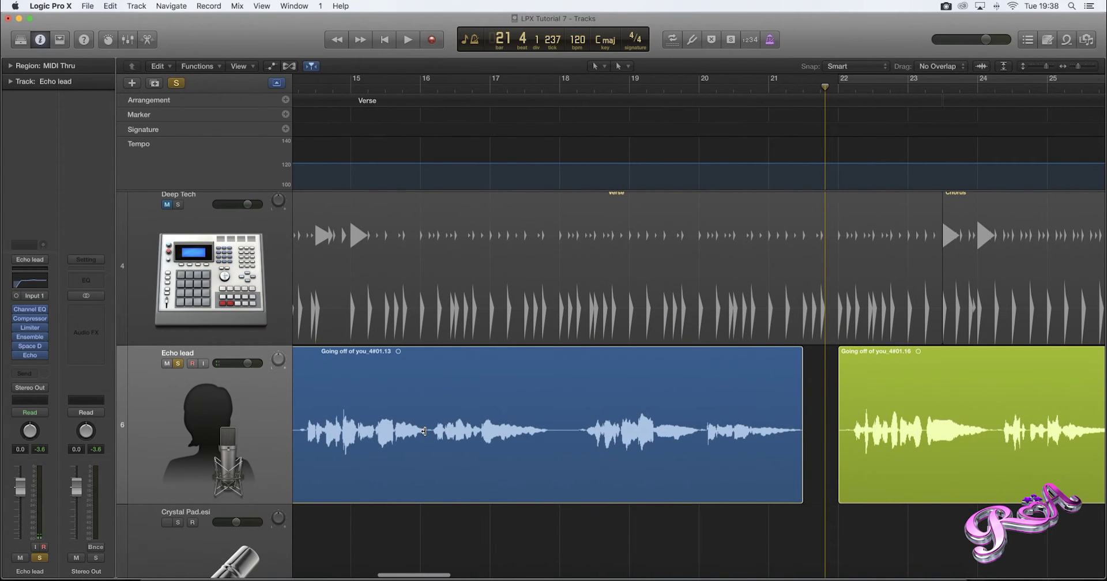
scroll(421, 428, "left", 3)
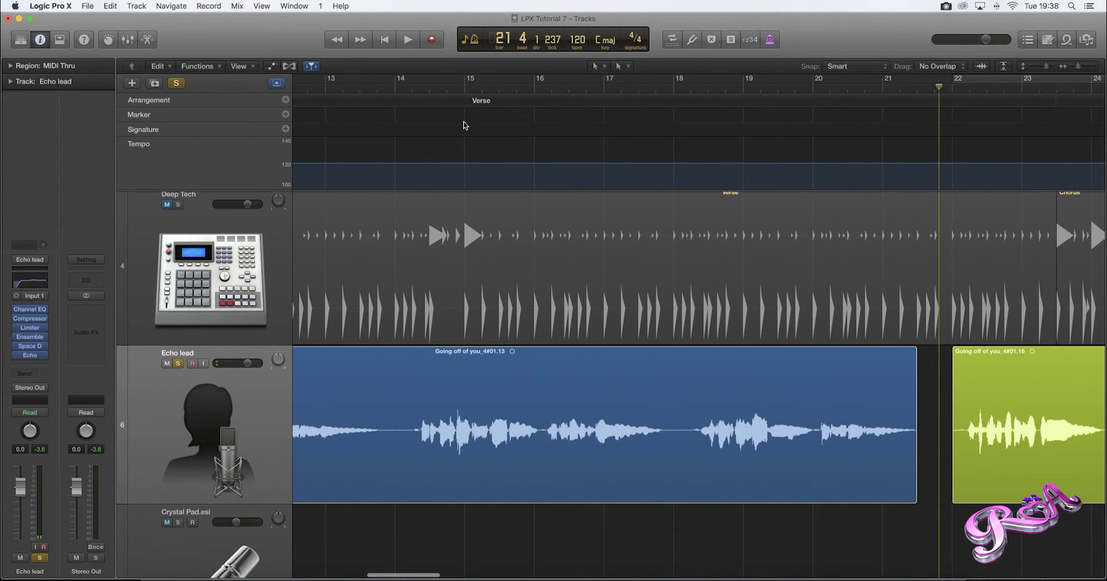
scroll(517, 390, "left", 2)
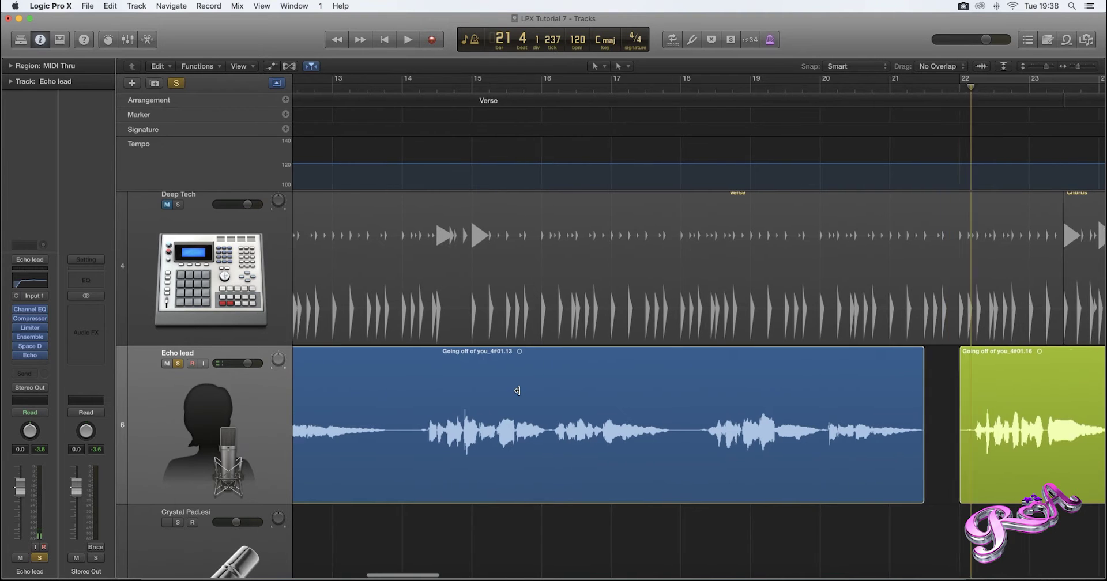
scroll(516, 390, "left", 6)
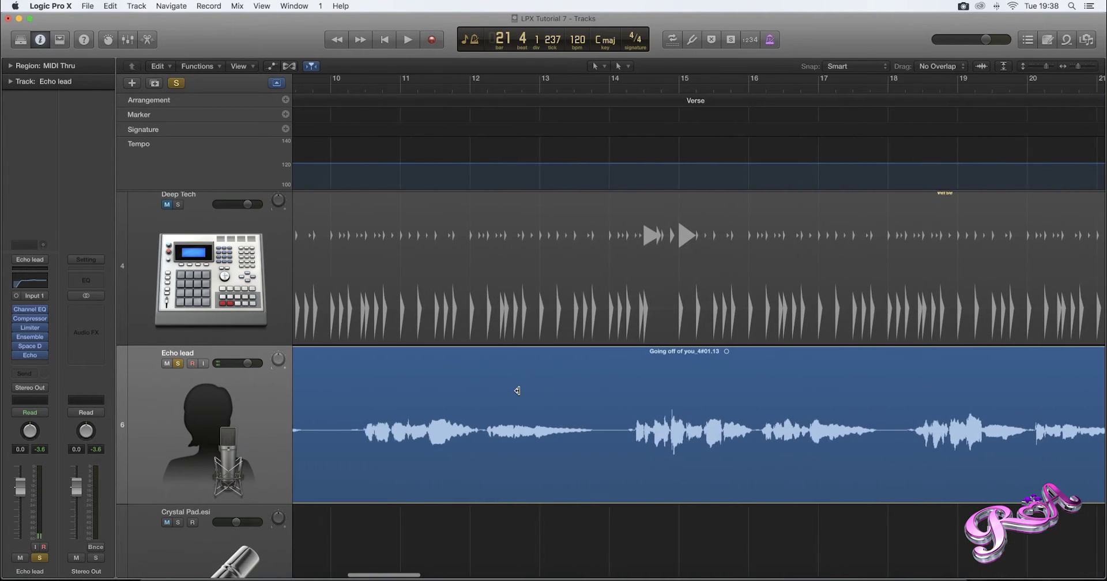
scroll(399, 290, "left", 1)
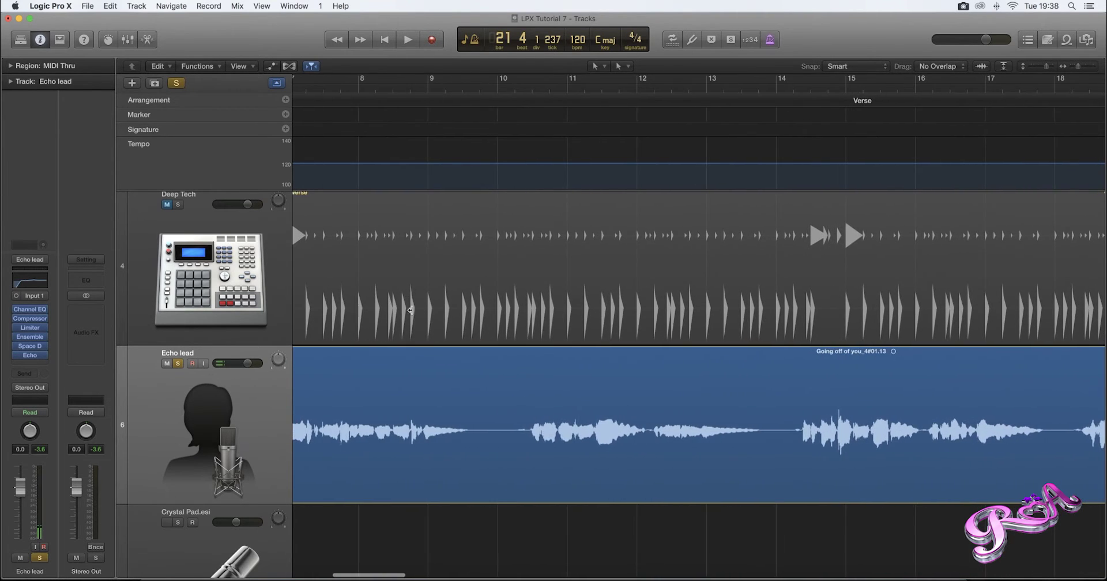
left_click(199, 67)
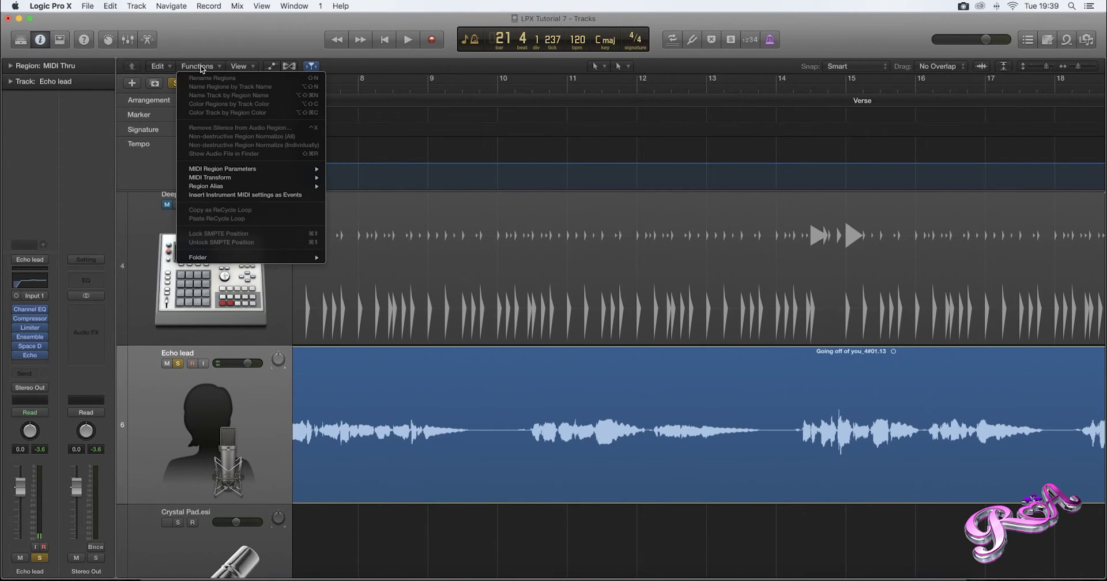
Select the 'Going off of you_4#01.13' region and bring up Strip Silence with Control-X
left_click(341, 396)
left_click(341, 395)
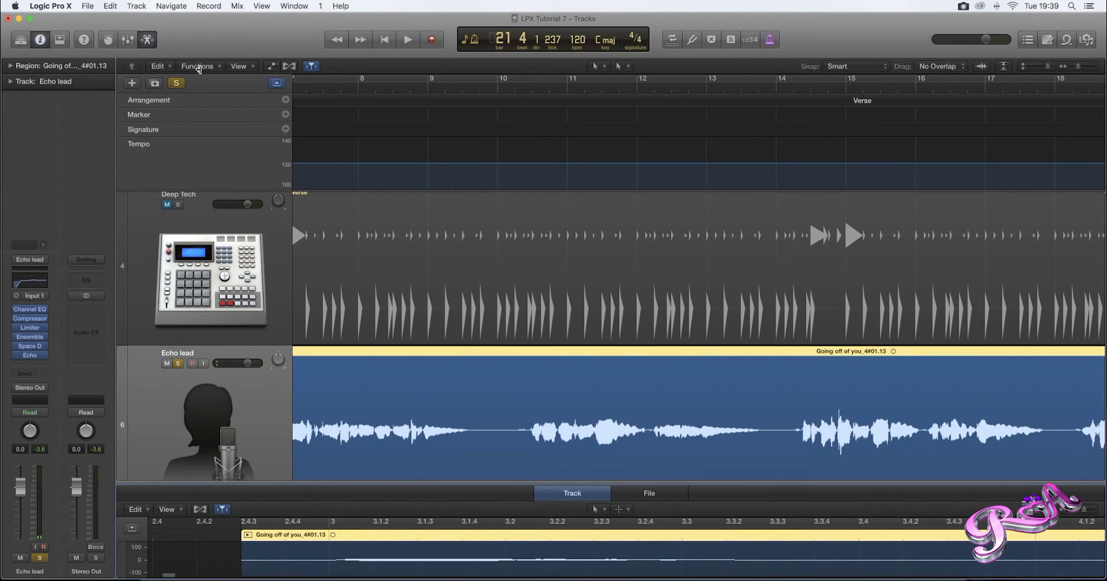
left_click(199, 67)
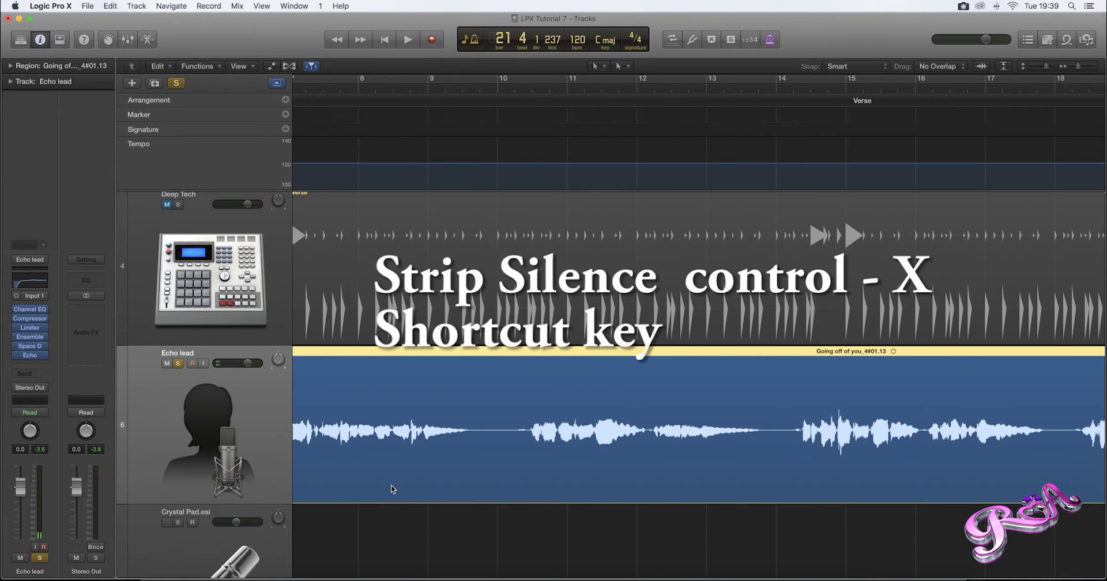
key("ctrl+x")
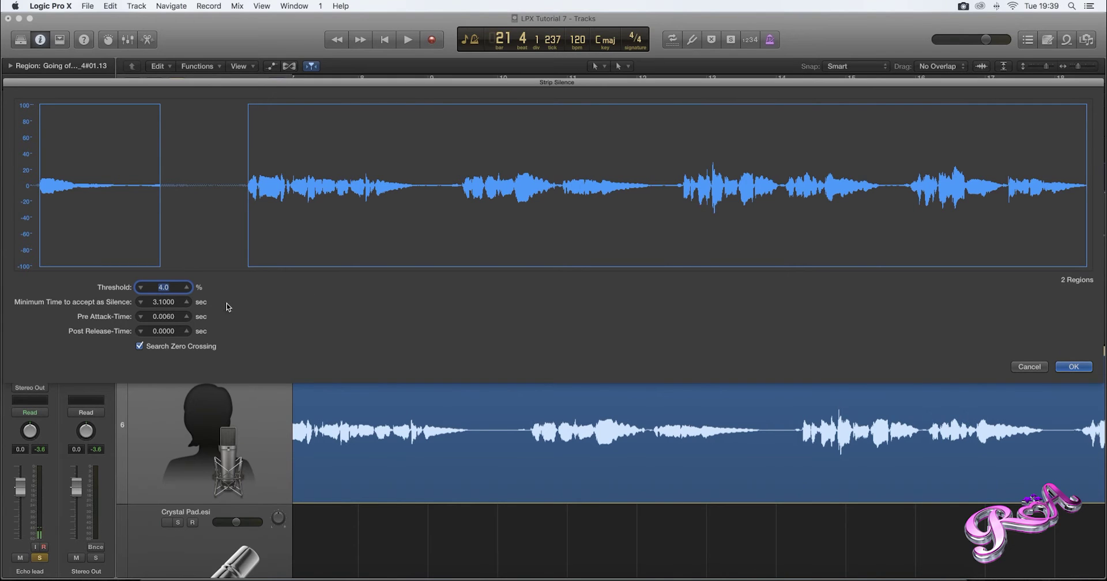
Strip silence with a 1.1 sec minimum silence time, splitting the vocal into five phrases
left_click(141, 303)
left_click(141, 304)
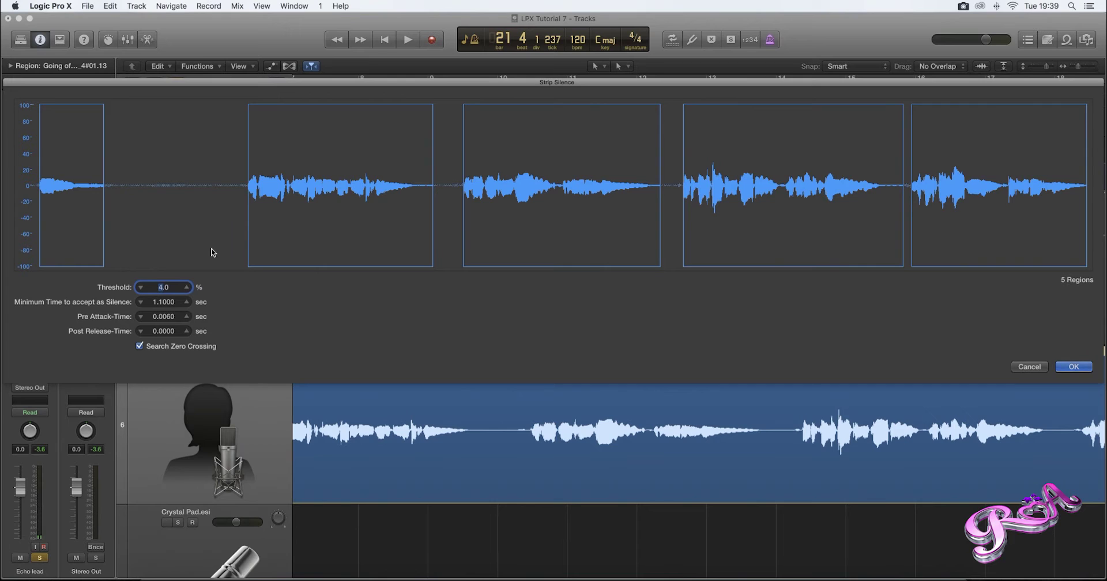
left_click(1083, 370)
Set a bar 6–14 cycle, audition it, then reopen Strip Silence for the first short region
scroll(1081, 371, "left", 5)
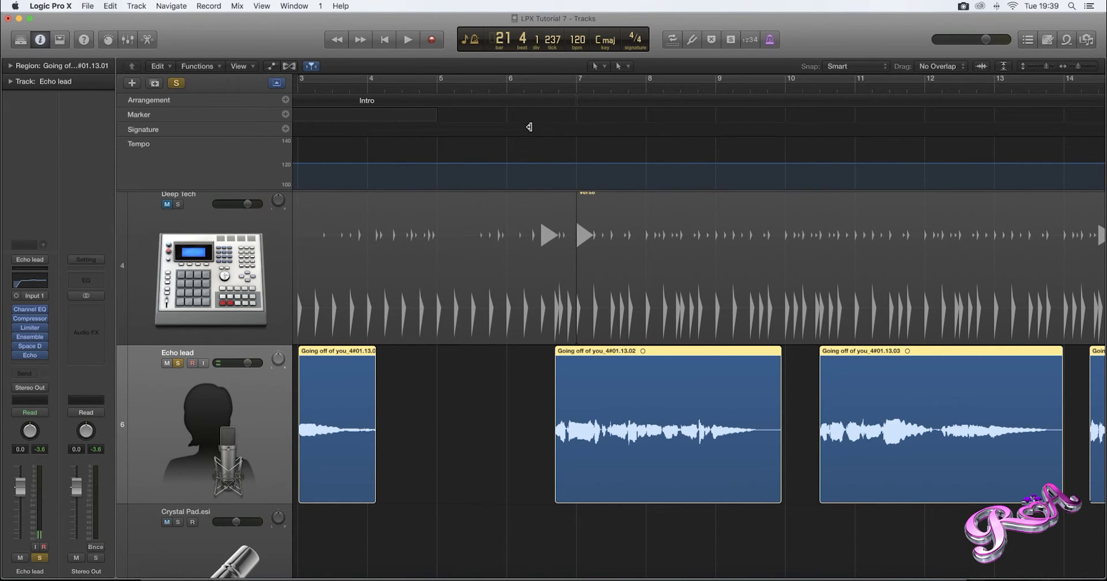
left_click_drag(506, 87, 954, 156)
key("space")
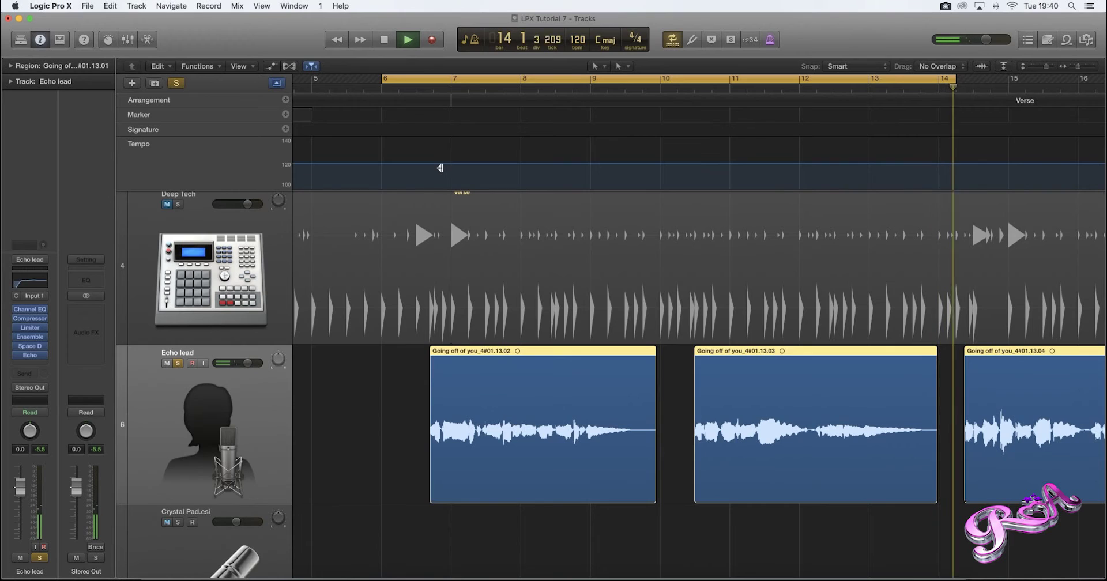
key("space")
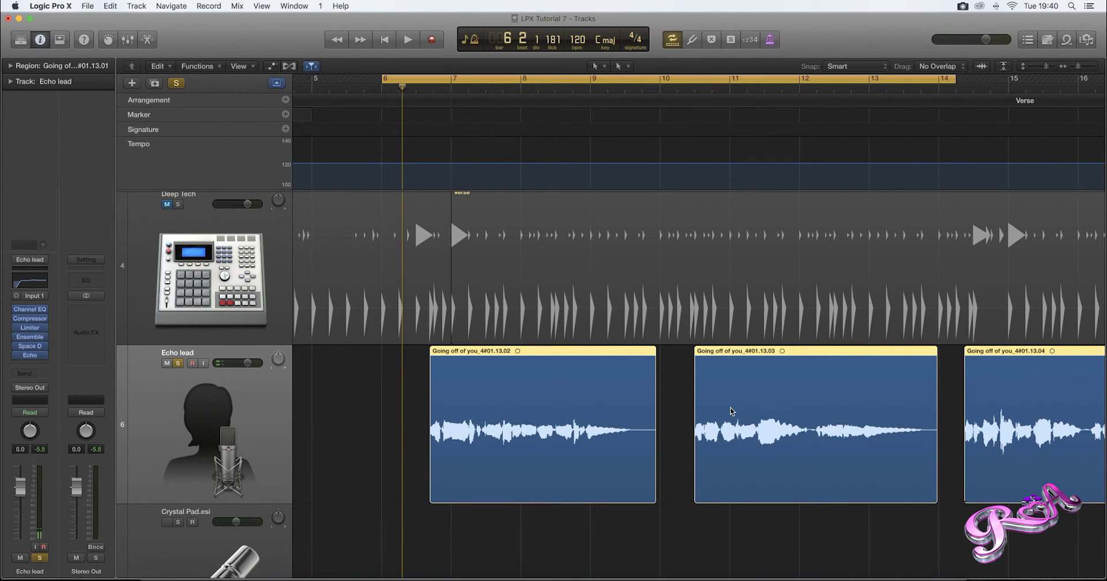
key("ctrl+x")
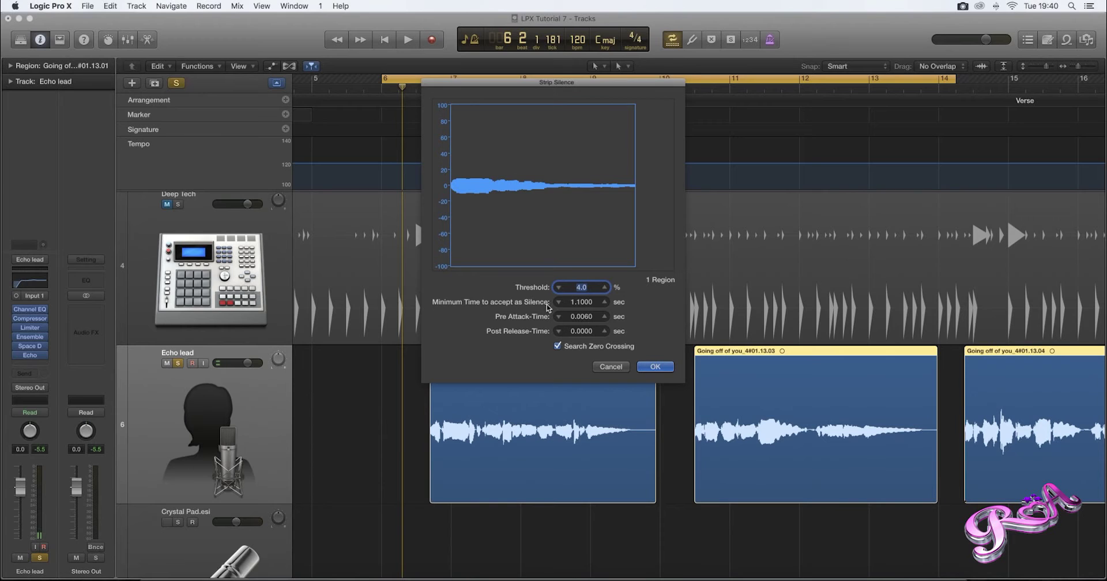
Reapply Strip Silence to the first region with a 2.1000 sec minimum silence time
left_click(604, 303)
left_click(655, 368)
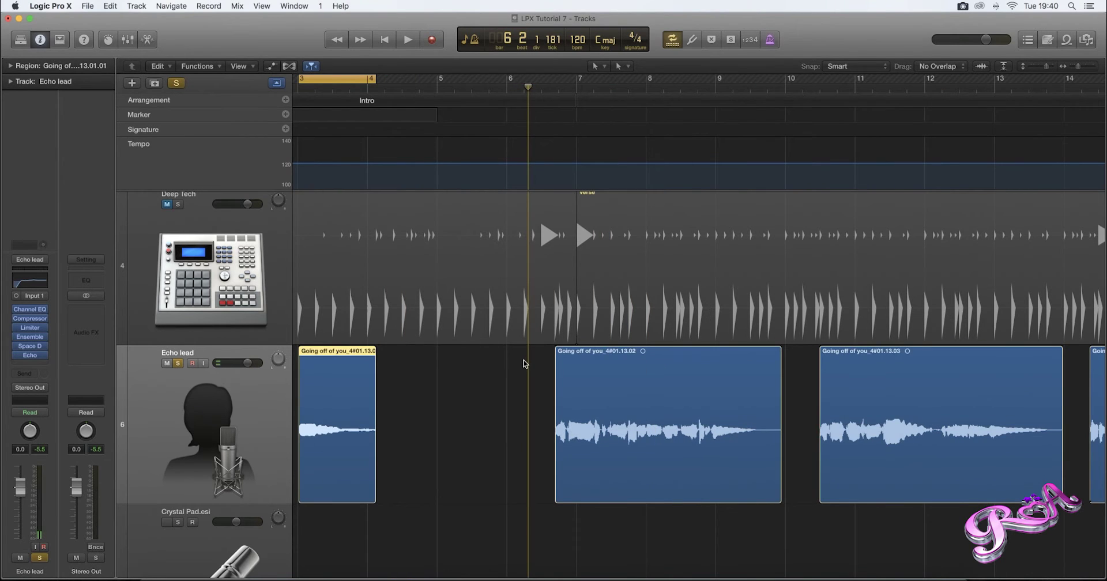
Redraw the bar 6–14 cycle range, play and zoom in, then stop near bar 6
scroll(524, 363, "left", 5)
left_click_drag(641, 84, 1046, 194)
key("space")
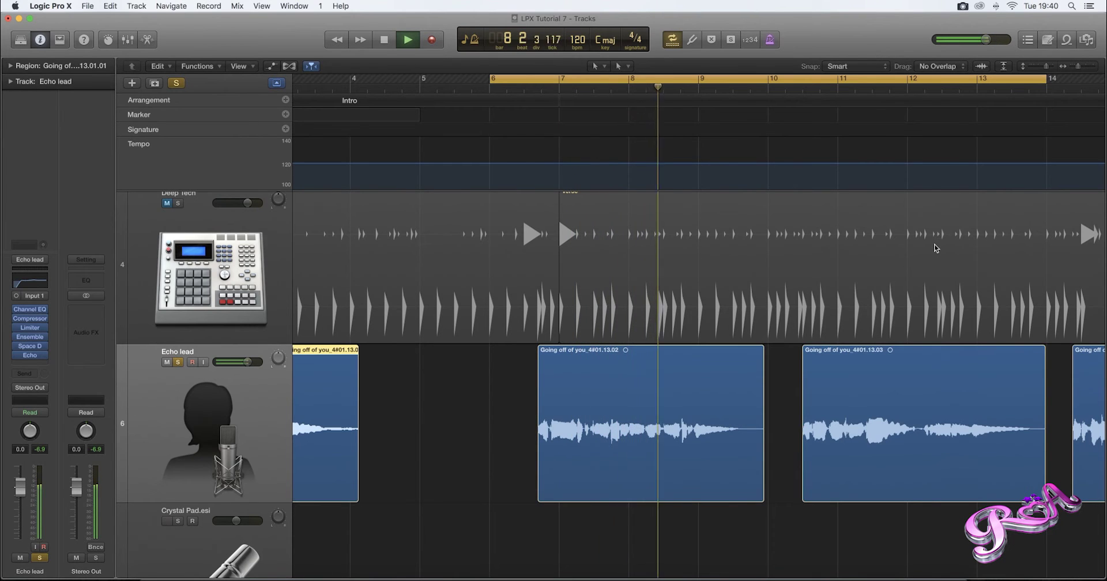
left_click_drag(1072, 68, 1077, 67)
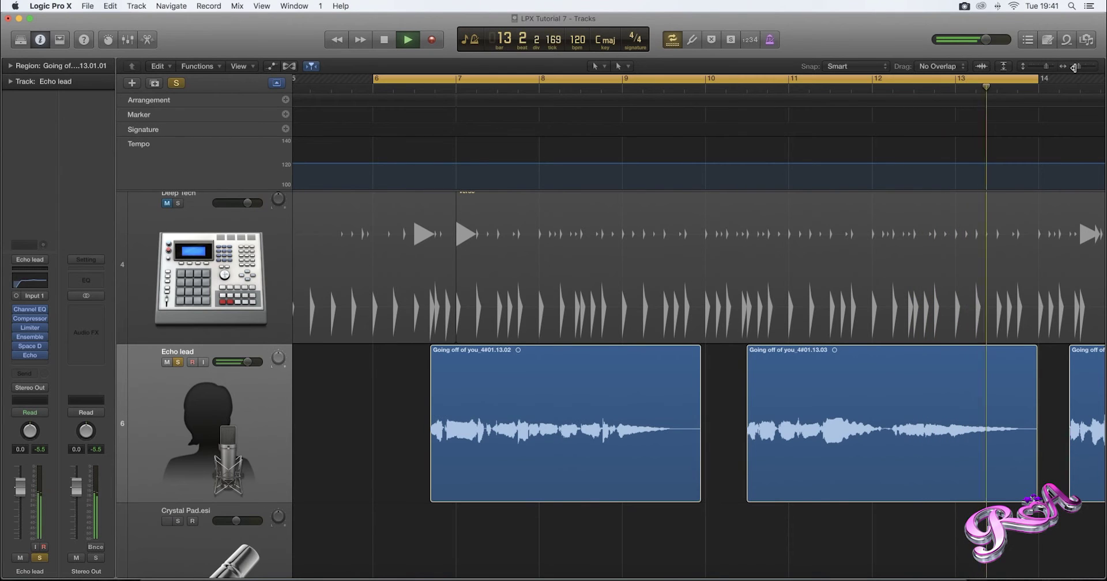
key("space")
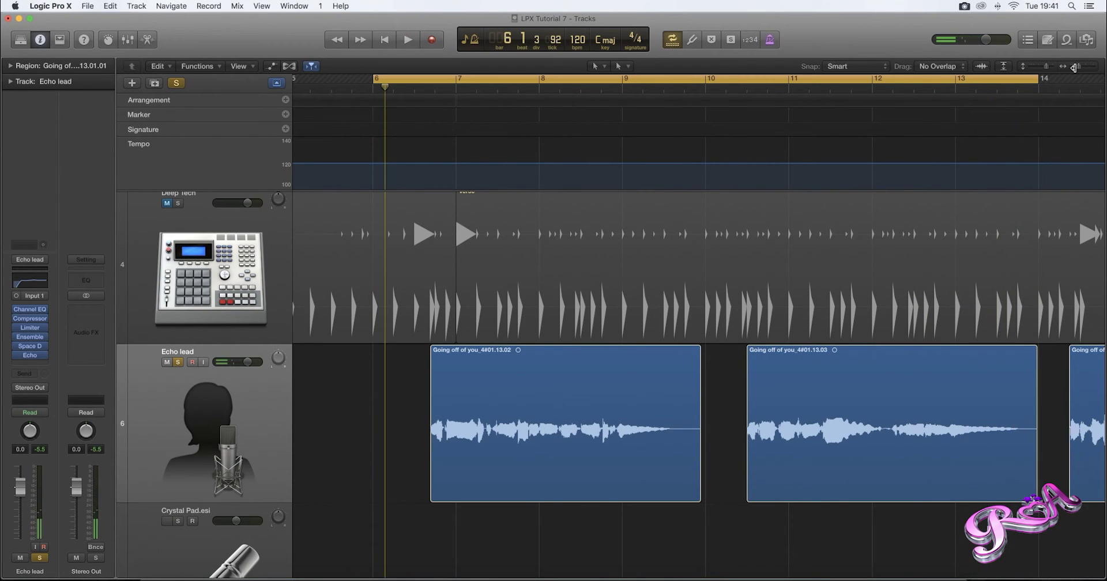
scroll(727, 218, "left", 1)
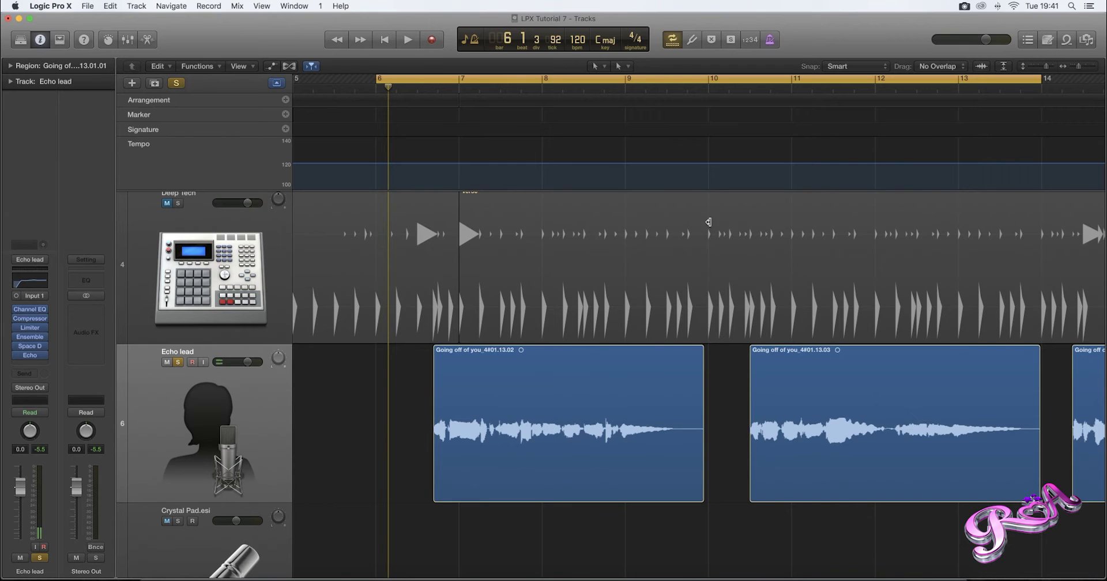
scroll(688, 222, "down", 1)
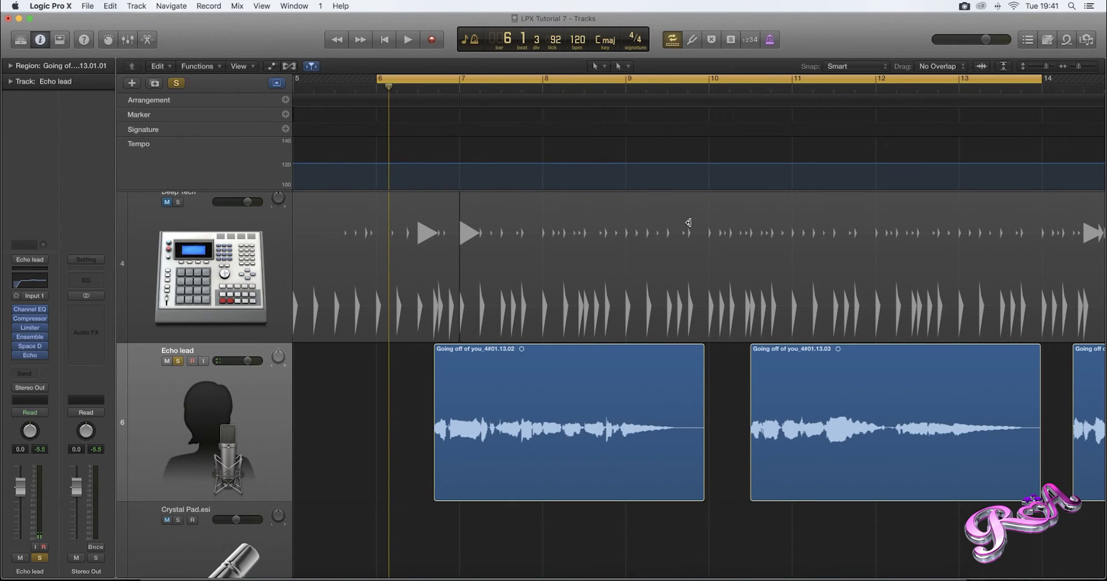
scroll(512, 408, "down", 1)
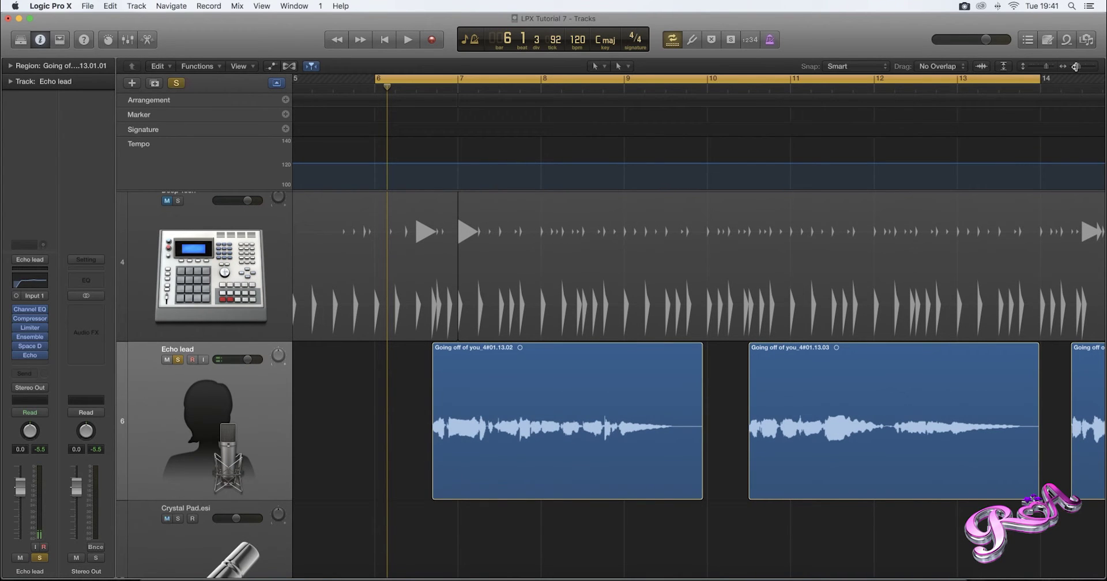
Trim the starts of the first two Echo lead phrase regions
left_click_drag(1075, 67, 1083, 67)
scroll(843, 221, "right", 5)
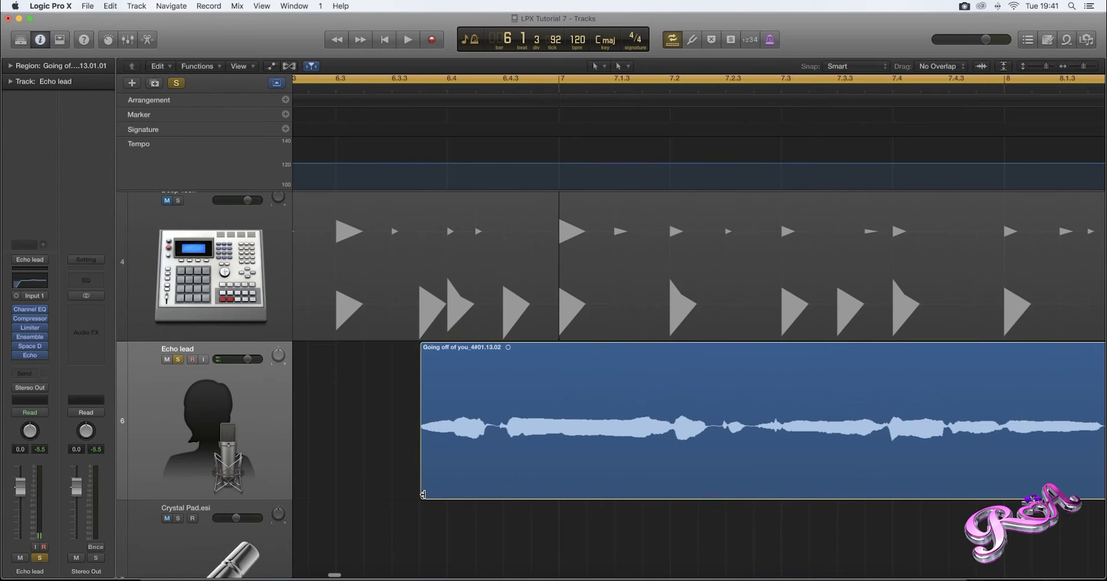
left_click_drag(421, 496, 416, 492)
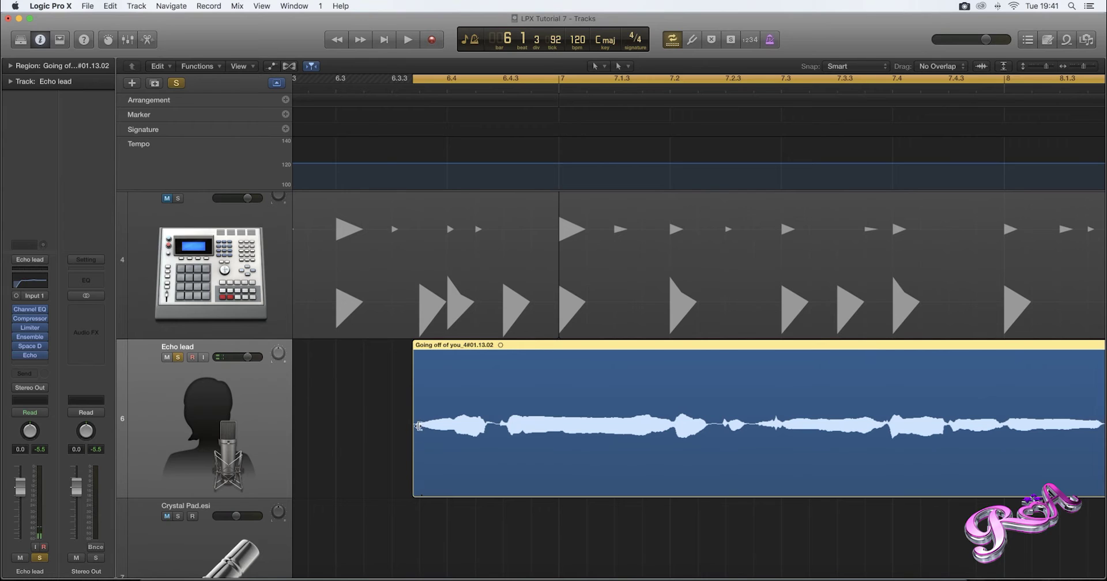
scroll(417, 425, "right", 15)
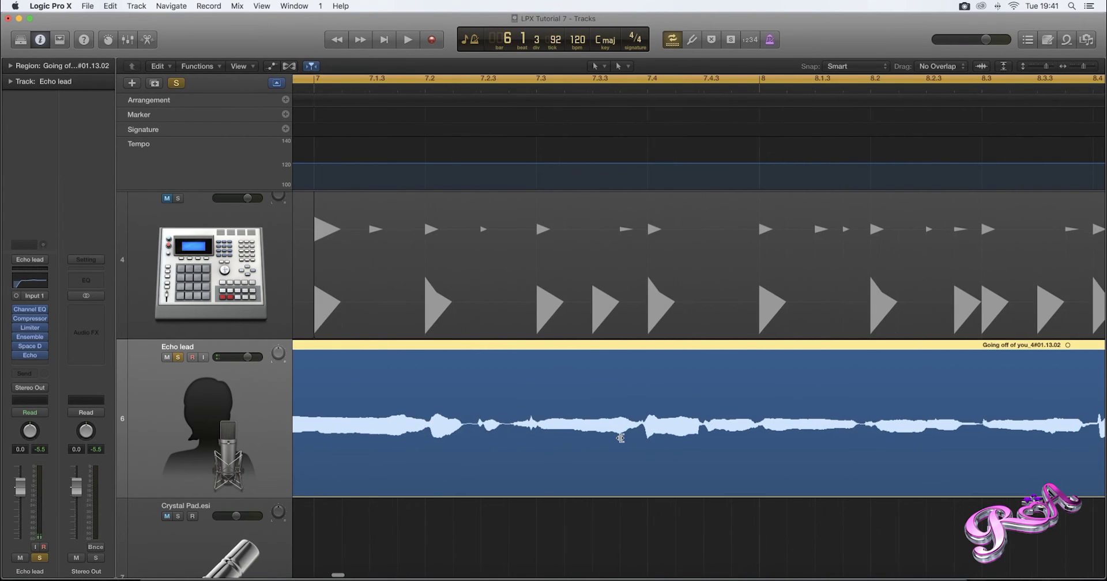
scroll(513, 454, "right", 20)
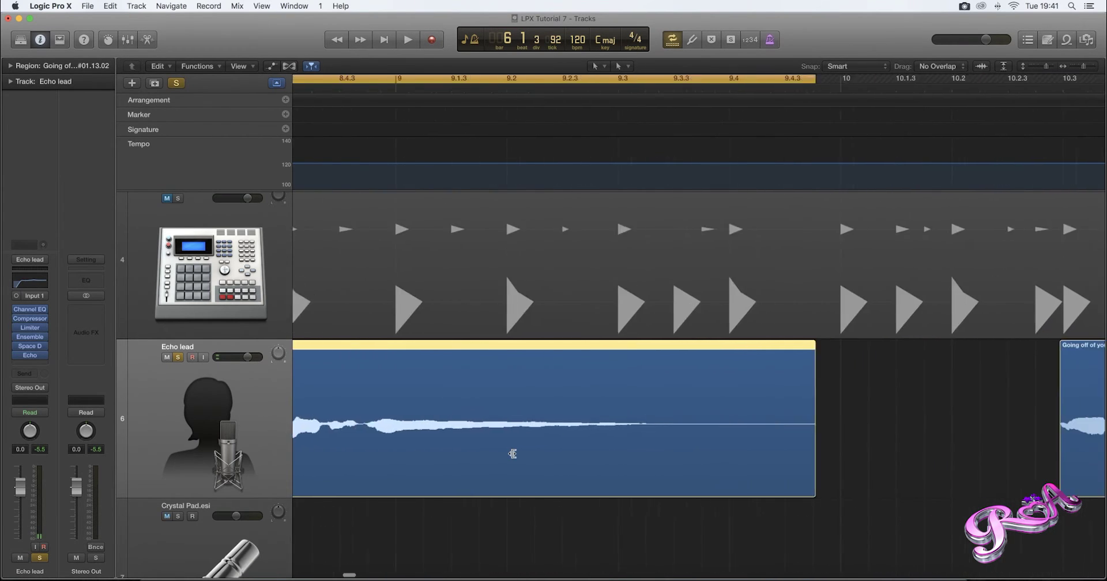
scroll(512, 454, "right", 2)
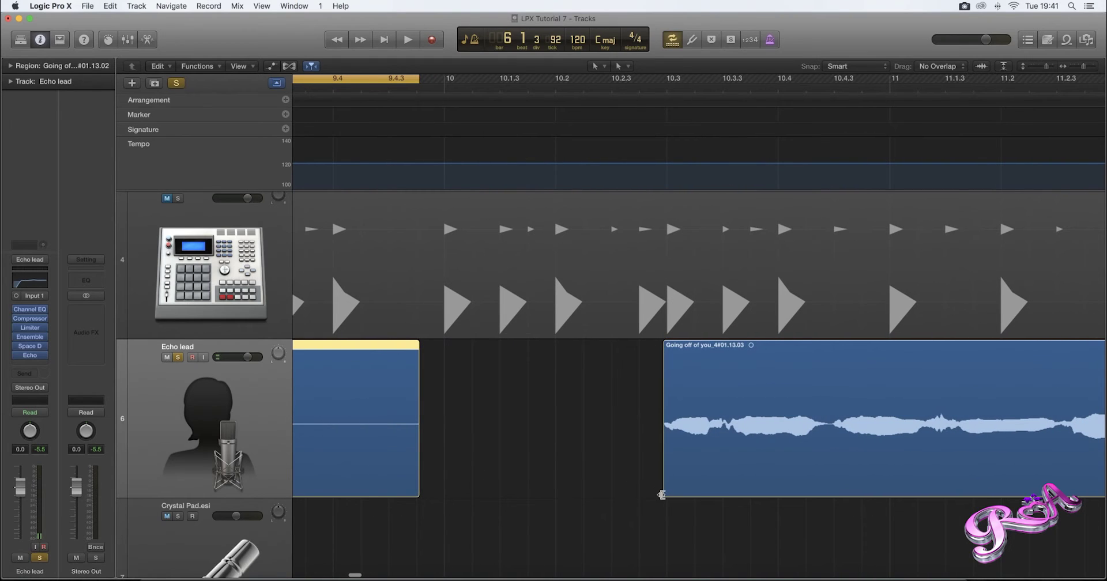
left_click(659, 495)
mouse_move(663, 494)
left_mouse_down()
mouse_move(654, 490)
mouse_move(663, 490)
left_mouse_up()
Shorten the end of the second phrase region and play the bar 6–14 cycle
scroll(744, 497, "right", 5)
scroll(744, 497, "right", 10)
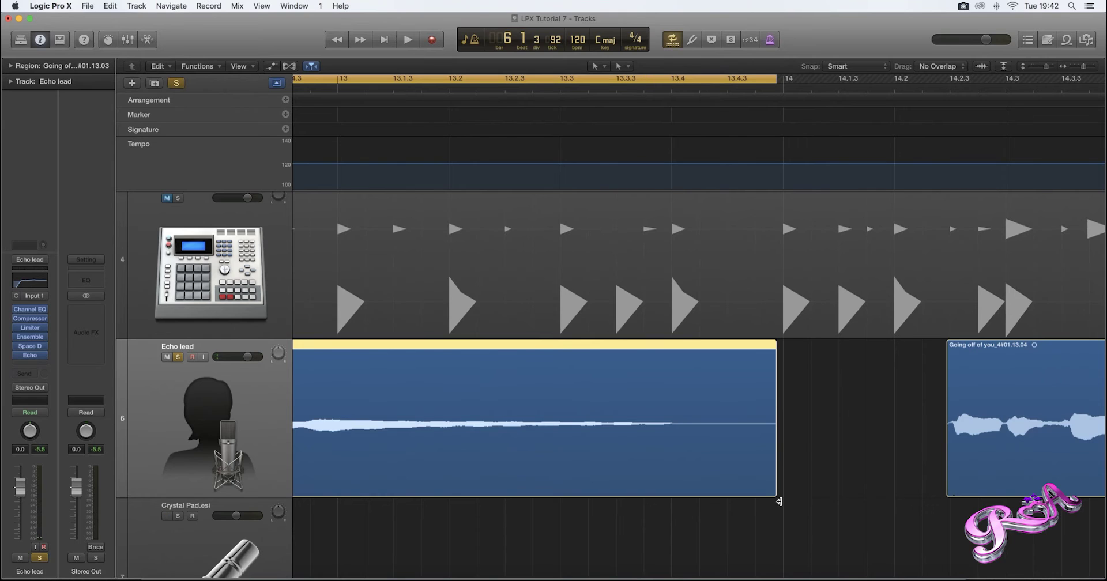
left_click_drag(768, 494, 691, 494)
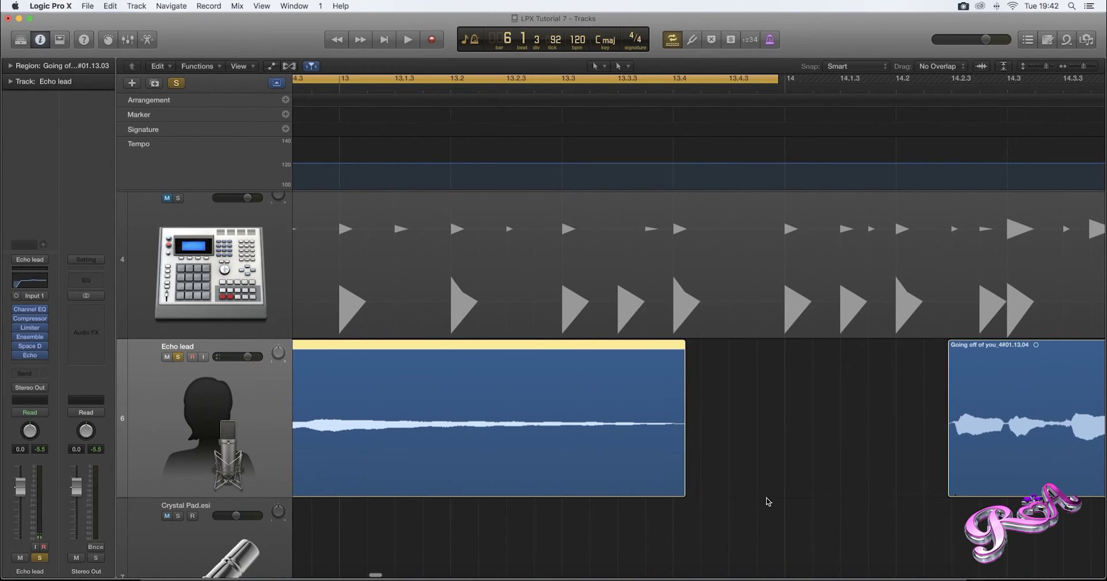
scroll(858, 155, "down", 5)
key("space")
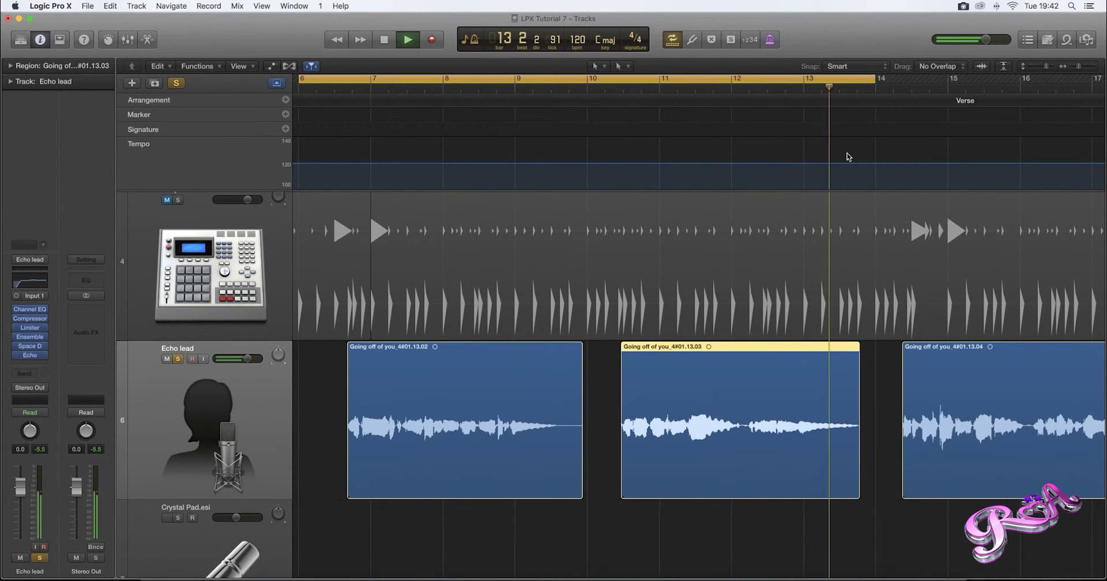
Stop playback, extend the cycle slightly past bar 14, and replay from near bar 13.5
key("space")
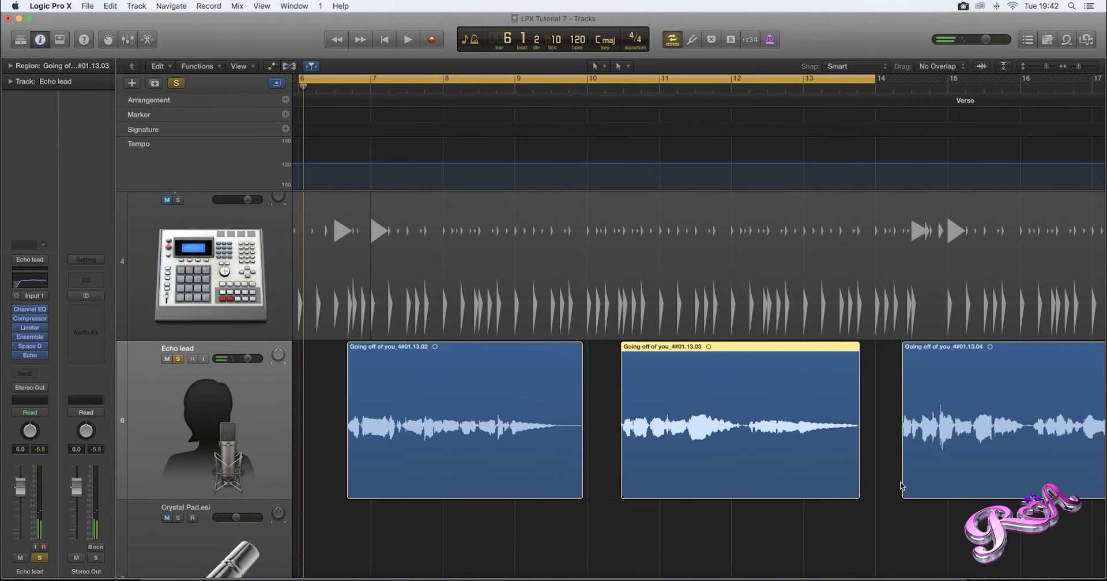
left_click_drag(875, 79, 894, 79)
key("space")
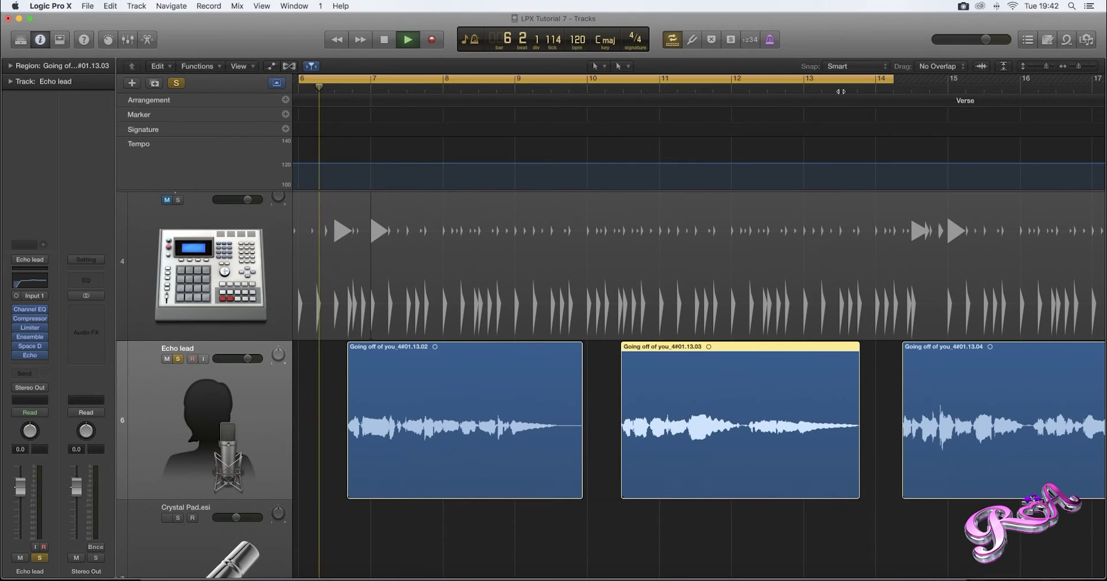
left_click(840, 89)
Stop playback, set the cycle to the second phrase region, and lengthen its end slightly
key("space")
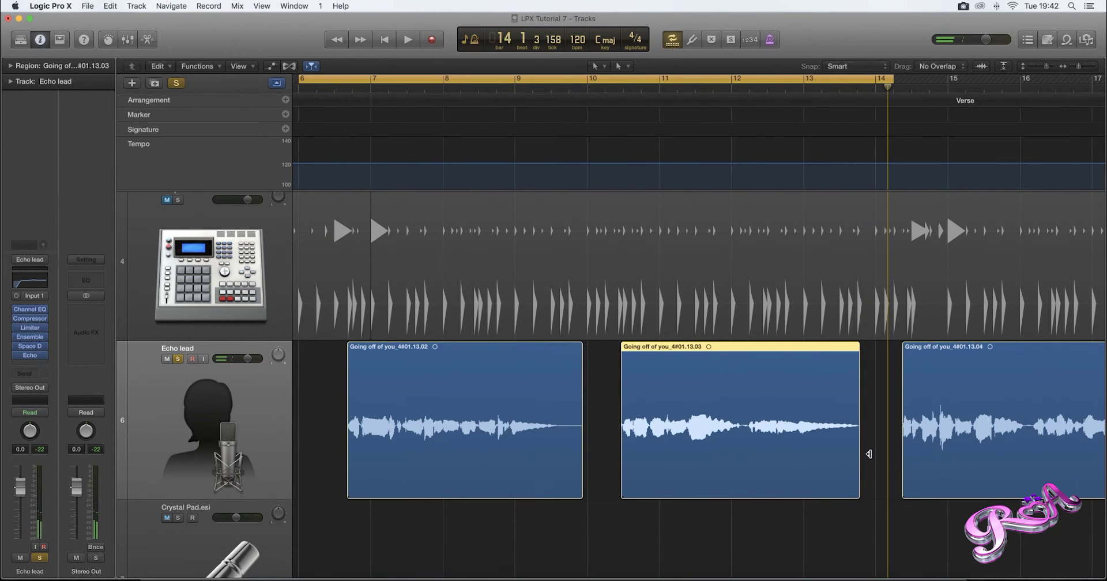
key("super+u")
left_click_drag(857, 493, 863, 494)
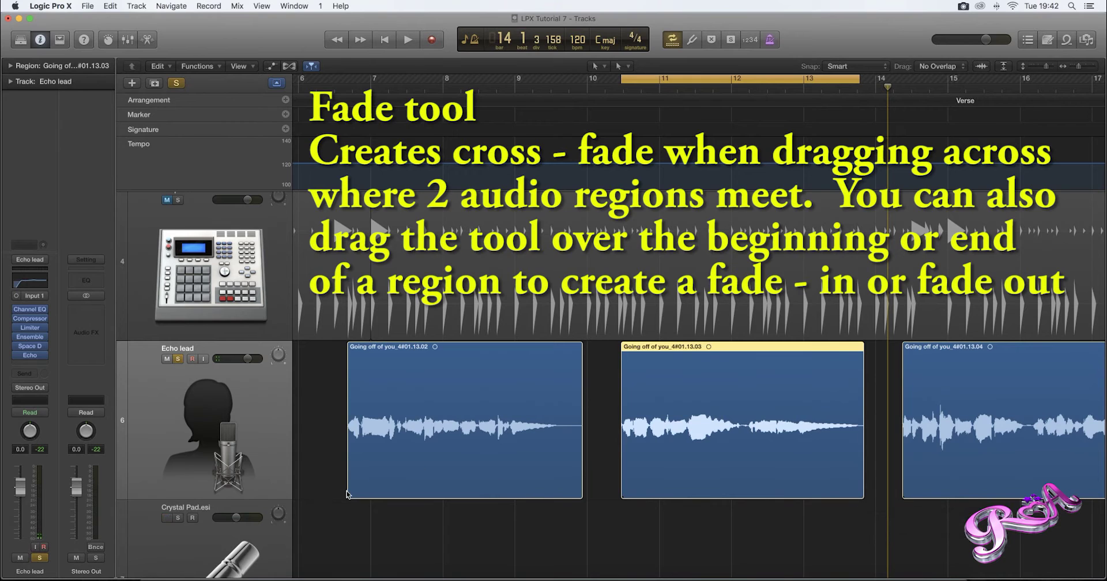
Start the first phrase region slightly earlier, cycle it, and switch to the Fade Tool
left_click_drag(348, 497, 347, 493)
key("super+u")
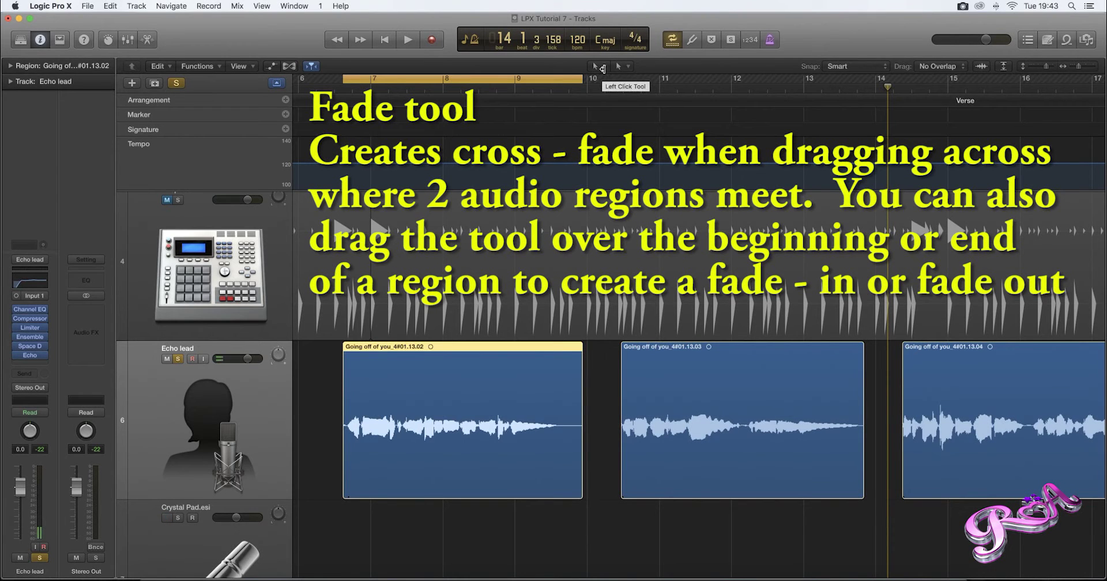
left_click(604, 68)
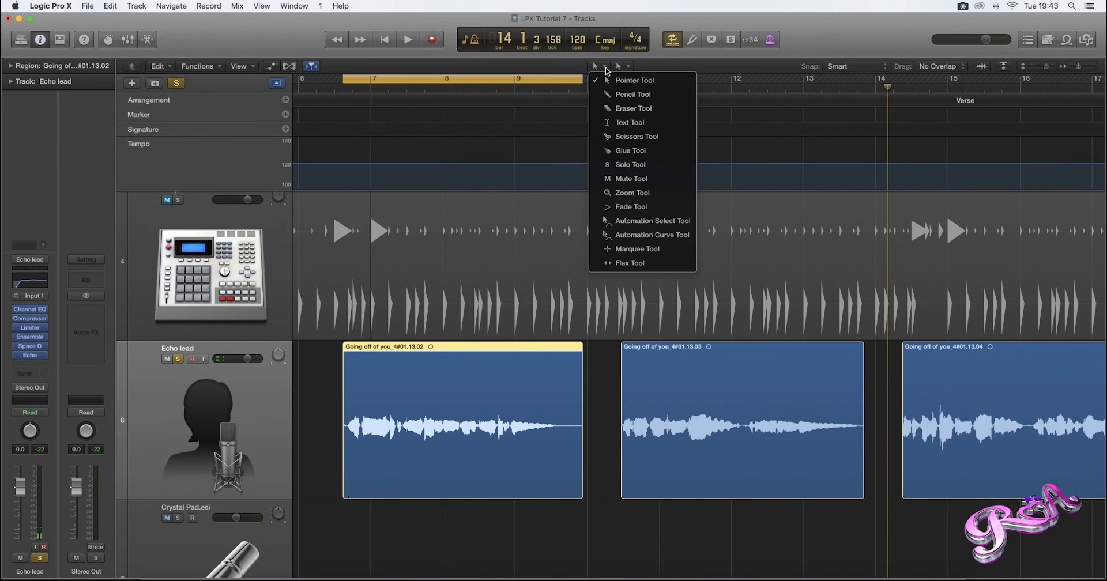
left_click(632, 207)
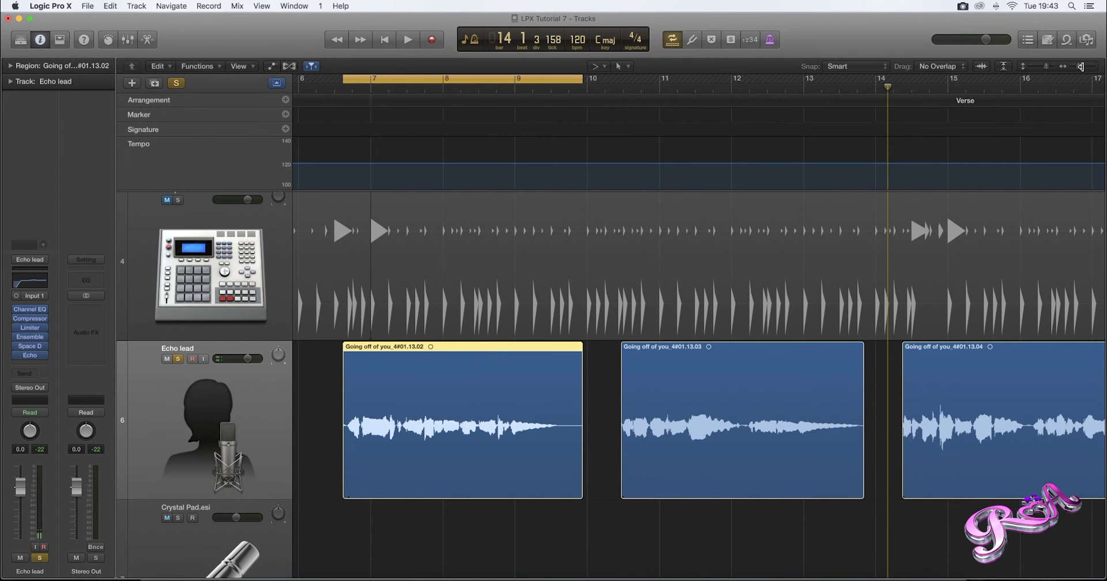
Zoom in and add a fade-in and fade-out to the first phrase region
left_click_drag(1079, 66, 1080, 67)
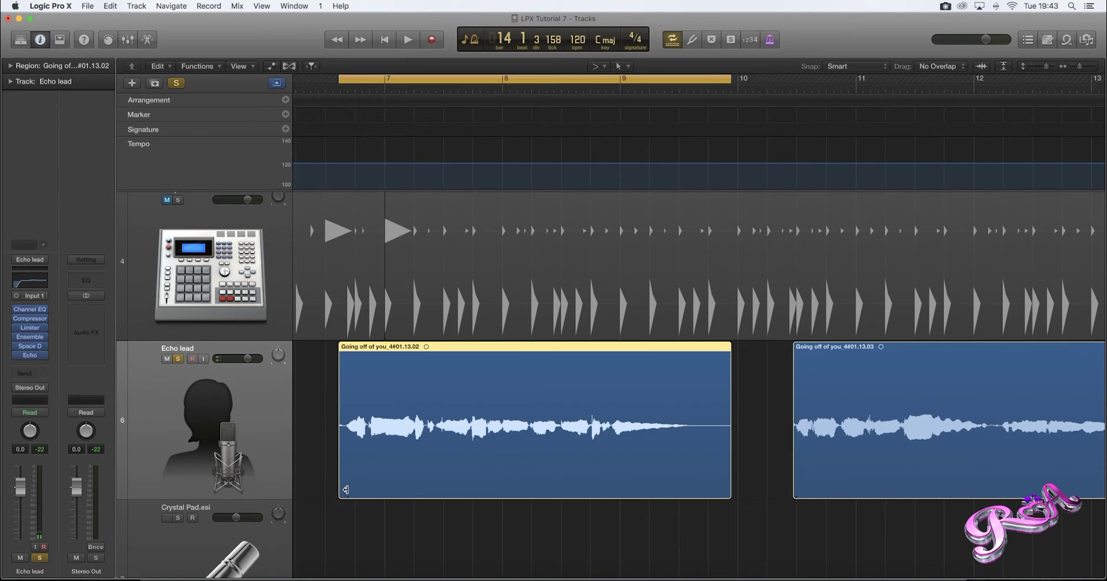
left_click_drag(350, 489, 340, 488)
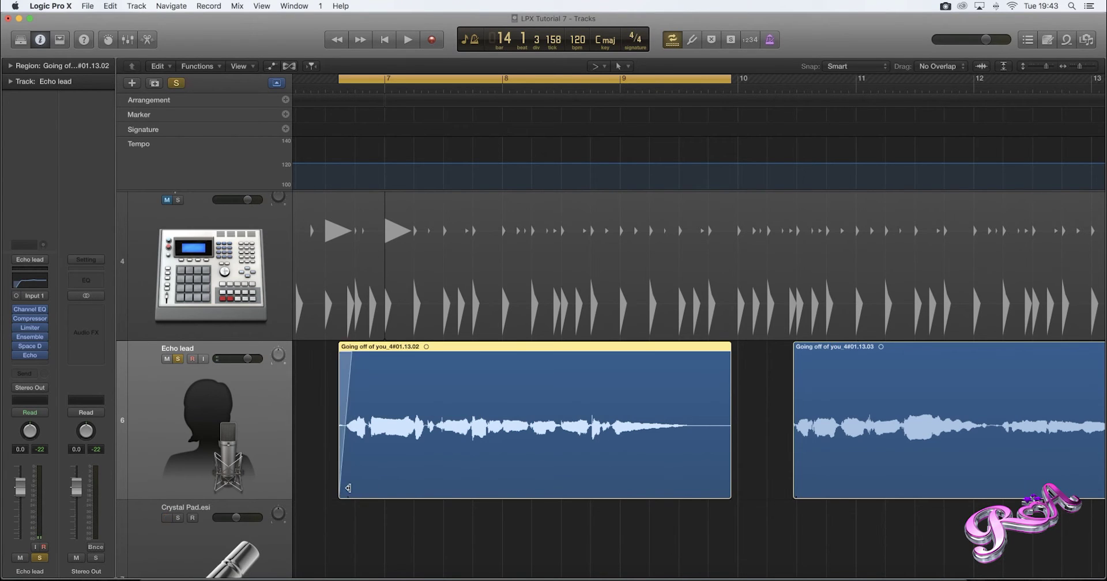
left_click_drag(721, 489, 747, 486)
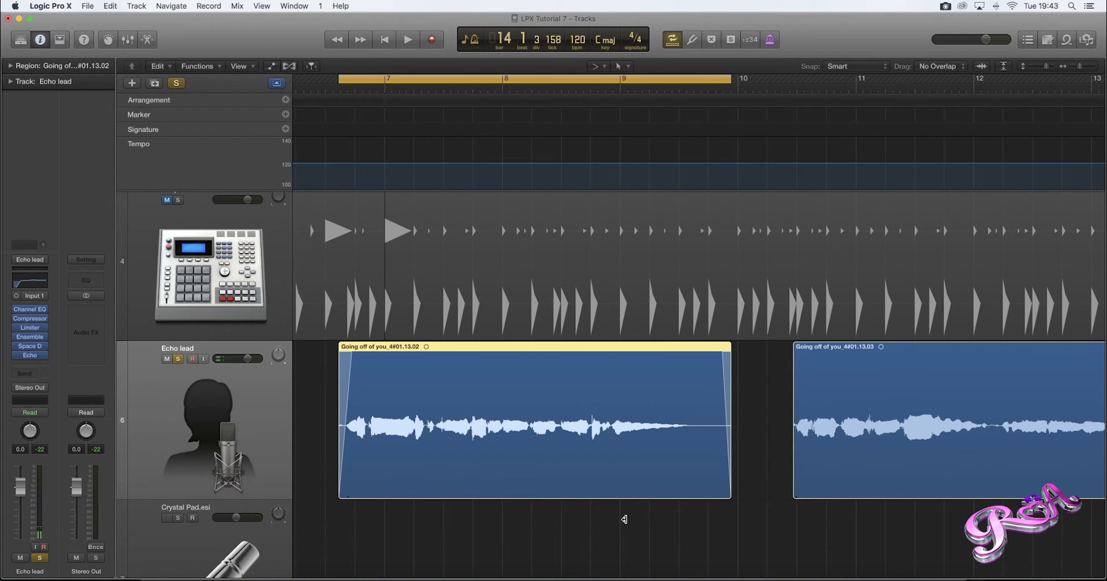
Select the second phrase region, zoom it to fill the window, then shrink track rows
left_click(797, 493)
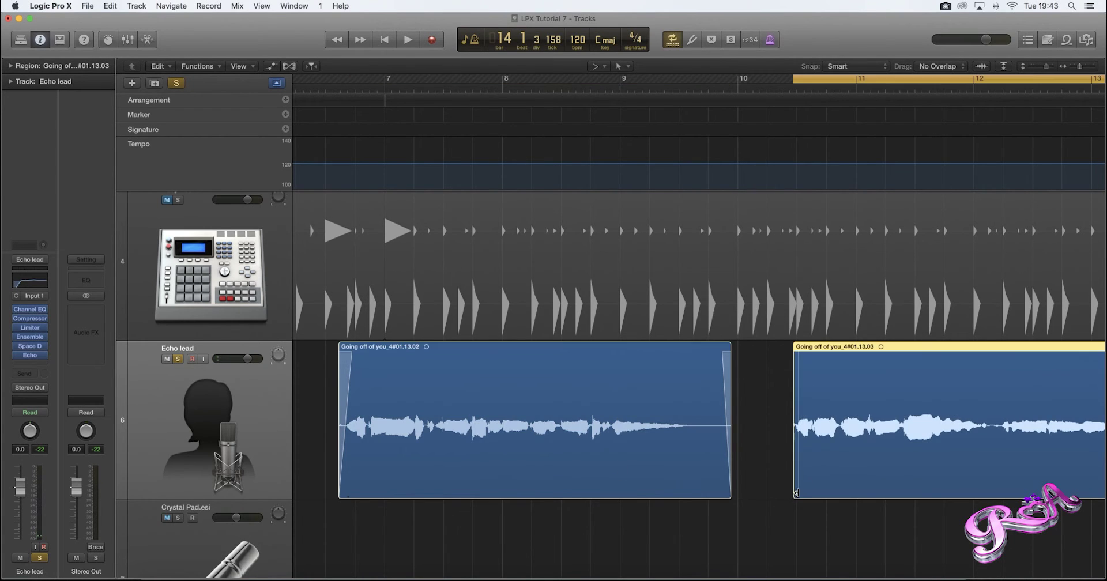
scroll(784, 494, "right", 10)
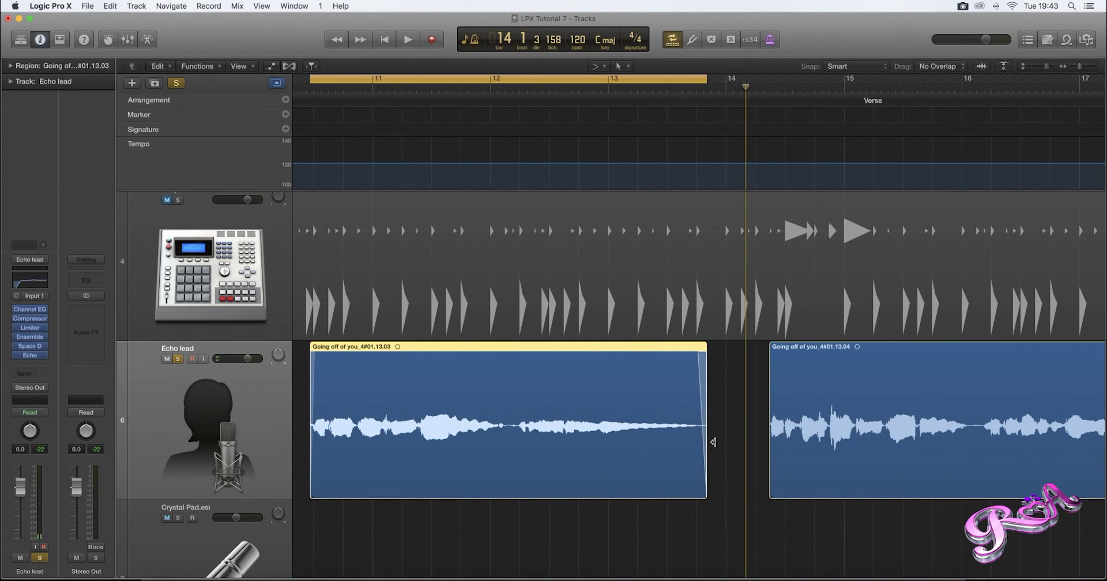
scroll(677, 455, "left", 5)
scroll(677, 455, "left", 1)
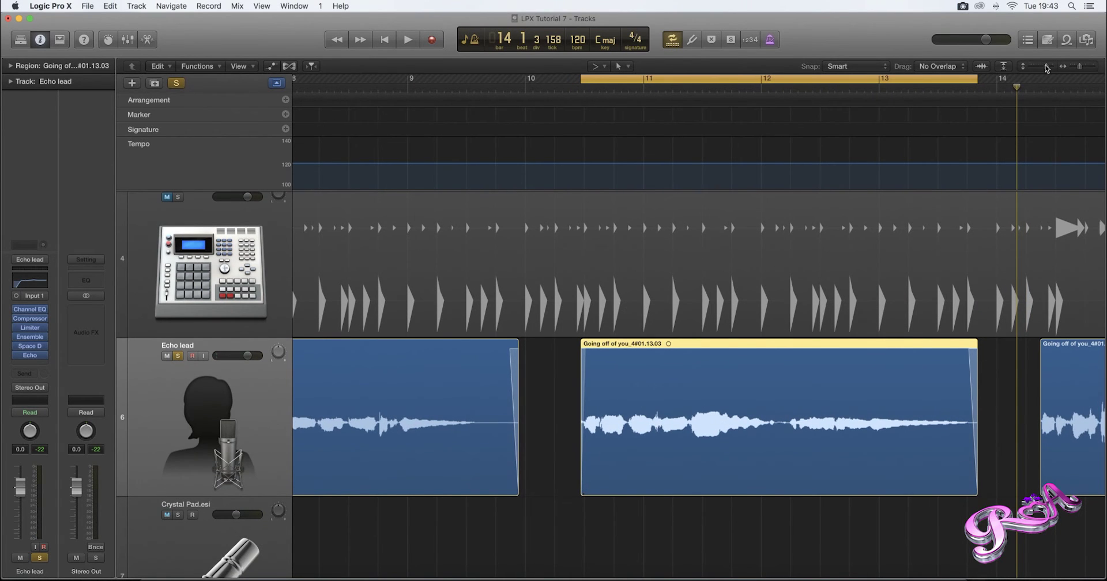
key("z")
key("z")
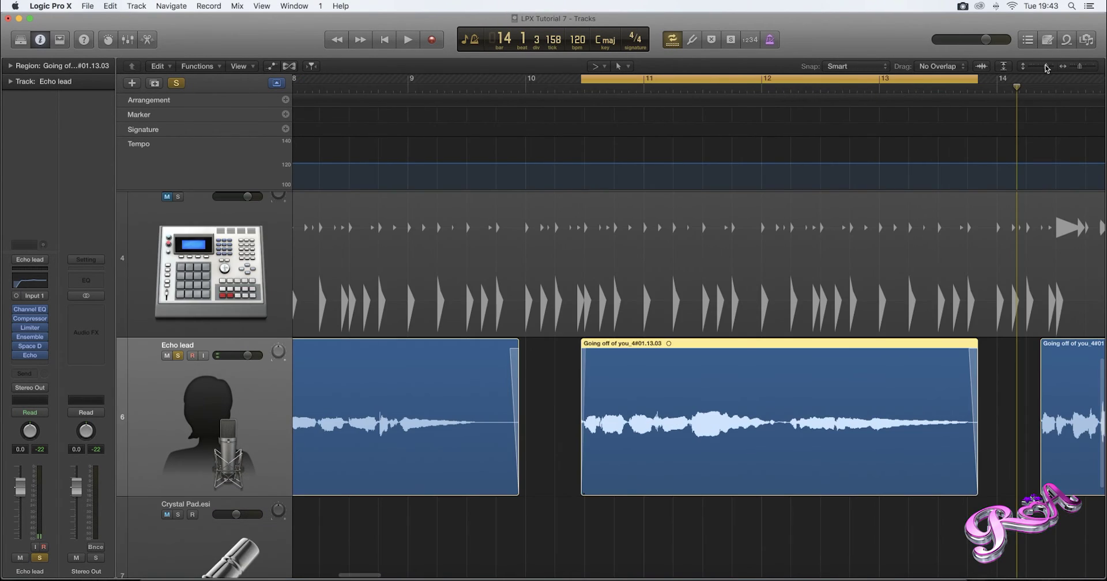
left_click(1039, 68)
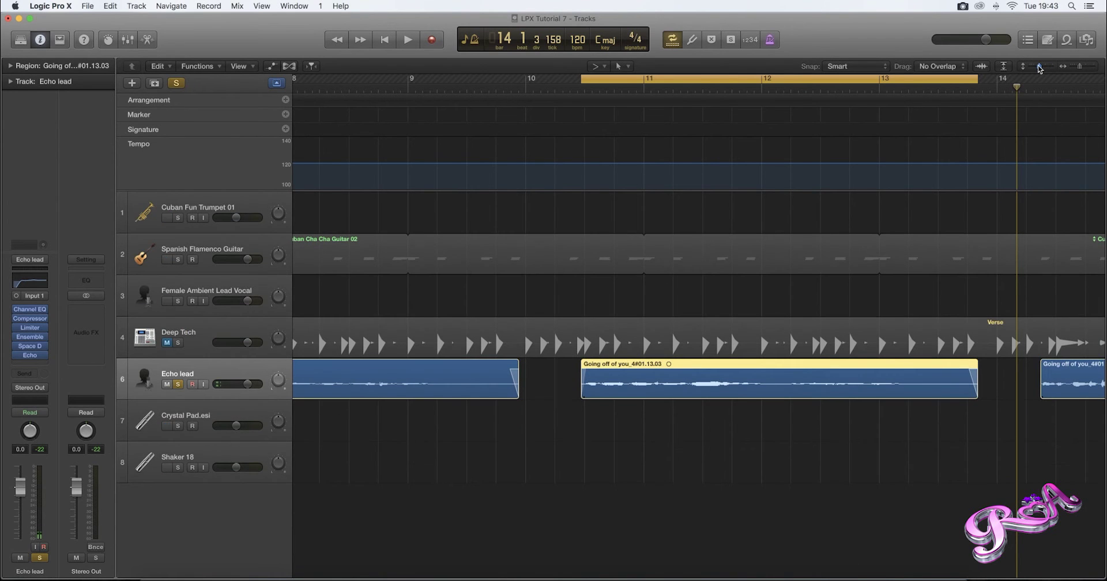
Loop bars 6 to 14 over the faded phrases and zoom to show bars 5 to 30
left_click(1065, 68)
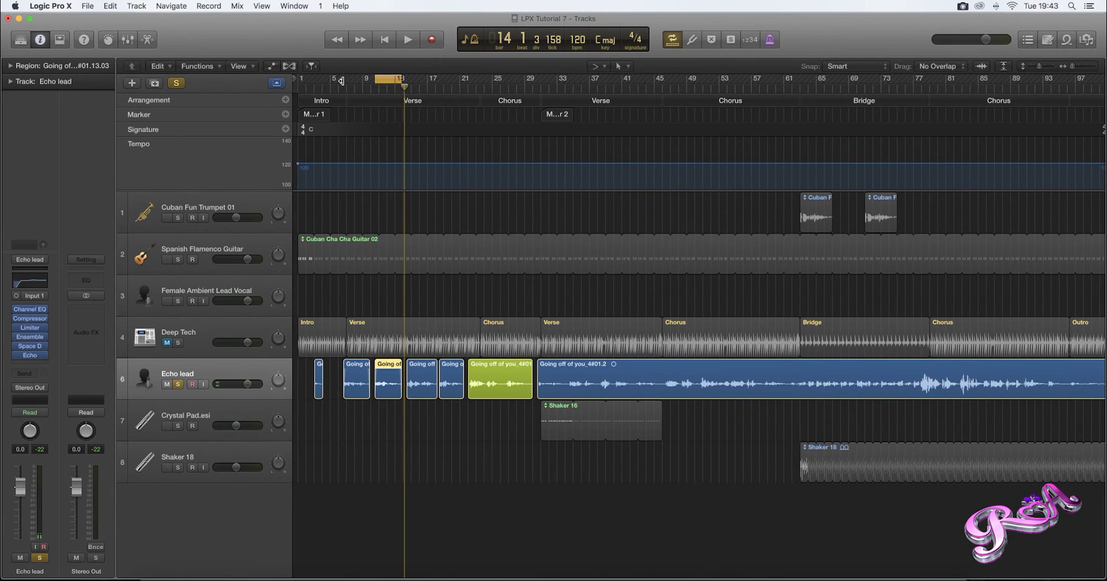
left_click_drag(327, 77, 402, 86)
left_click_drag(331, 80, 339, 81)
key("space")
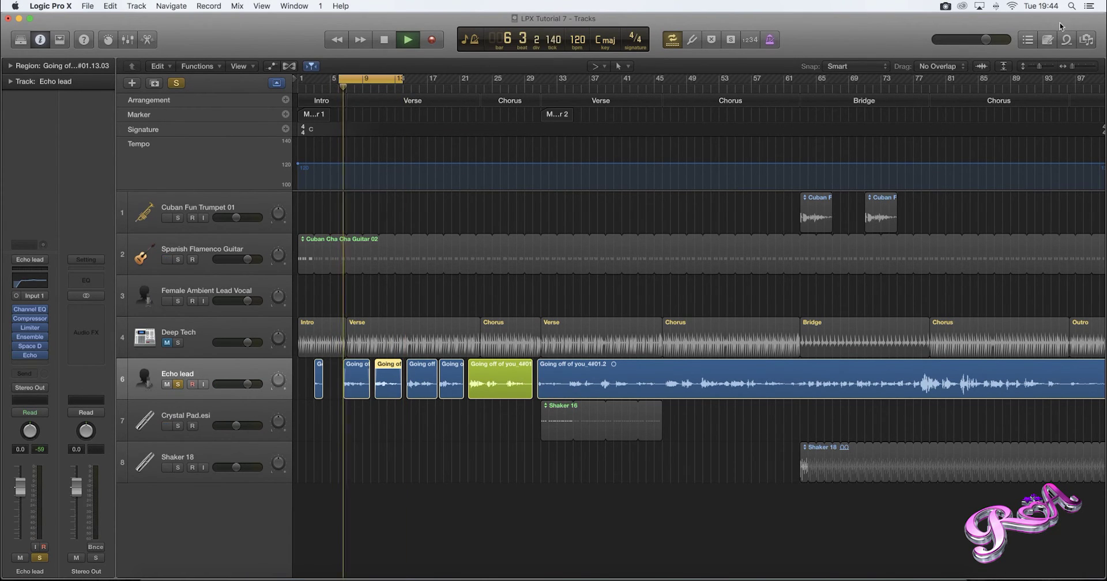
left_click_drag(1076, 69, 1080, 70)
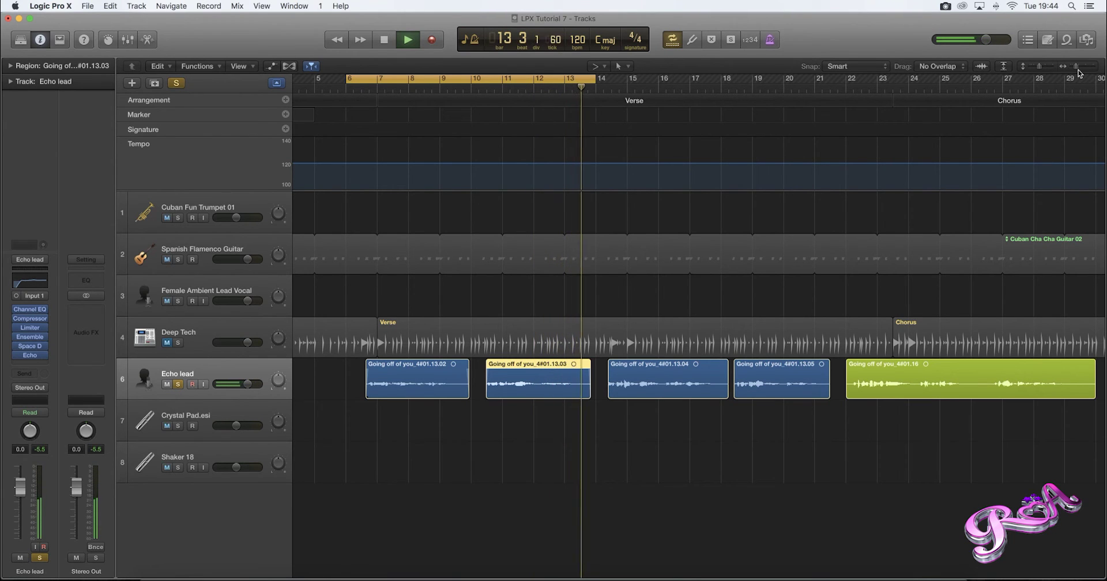
Stop the looping playback so the playhead returns to bar 6
key("space")
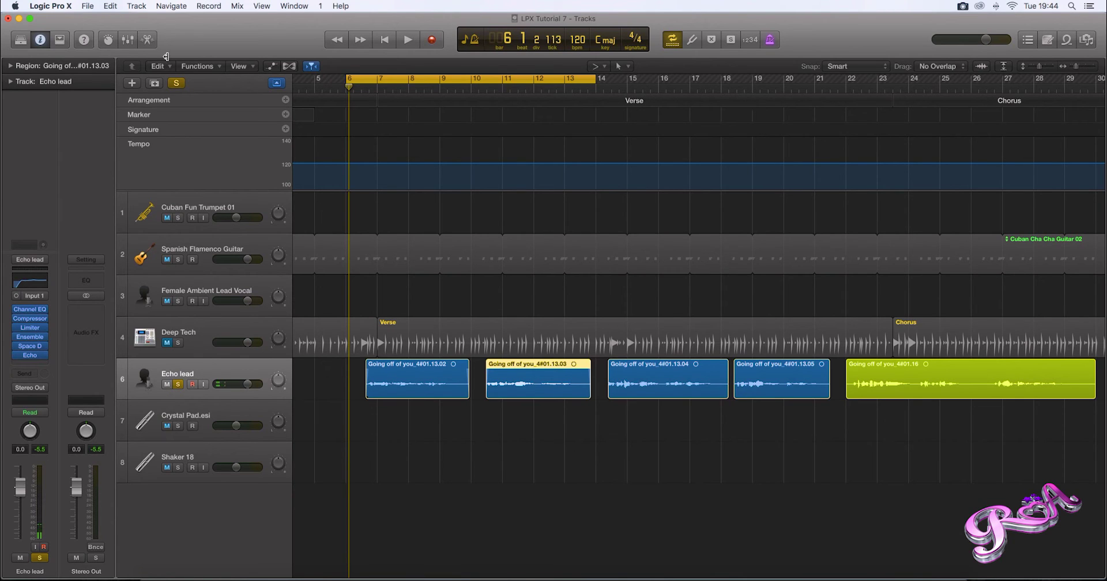
left_click(201, 67)
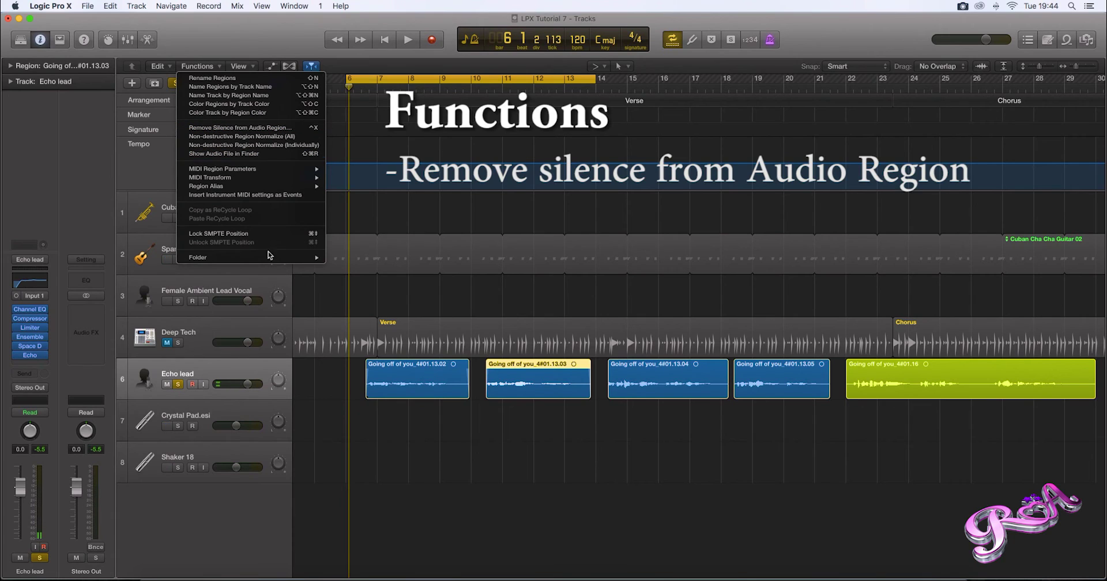
left_click(542, 535)
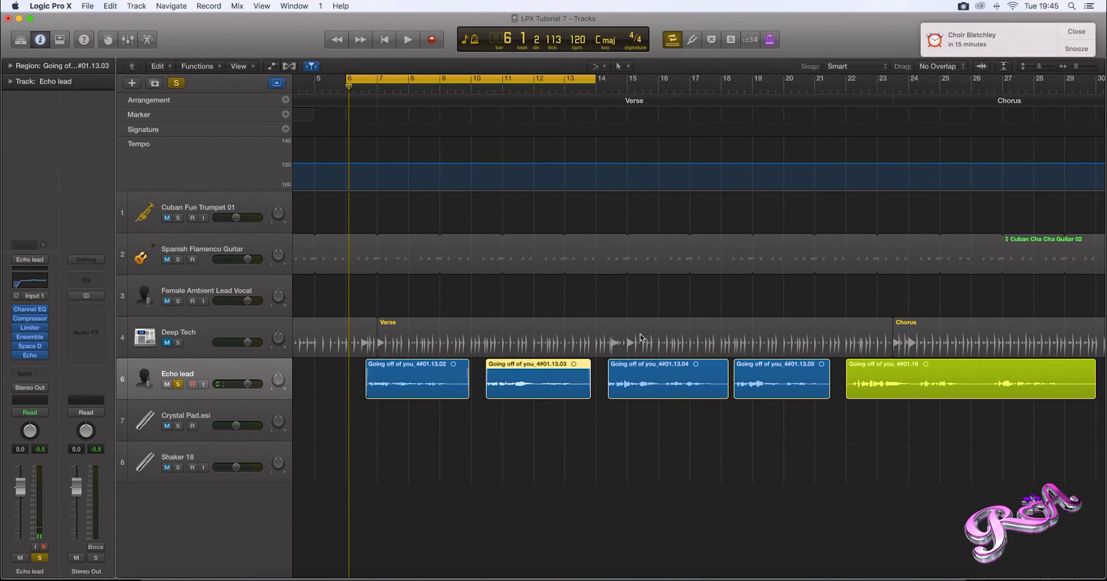
left_click(597, 68)
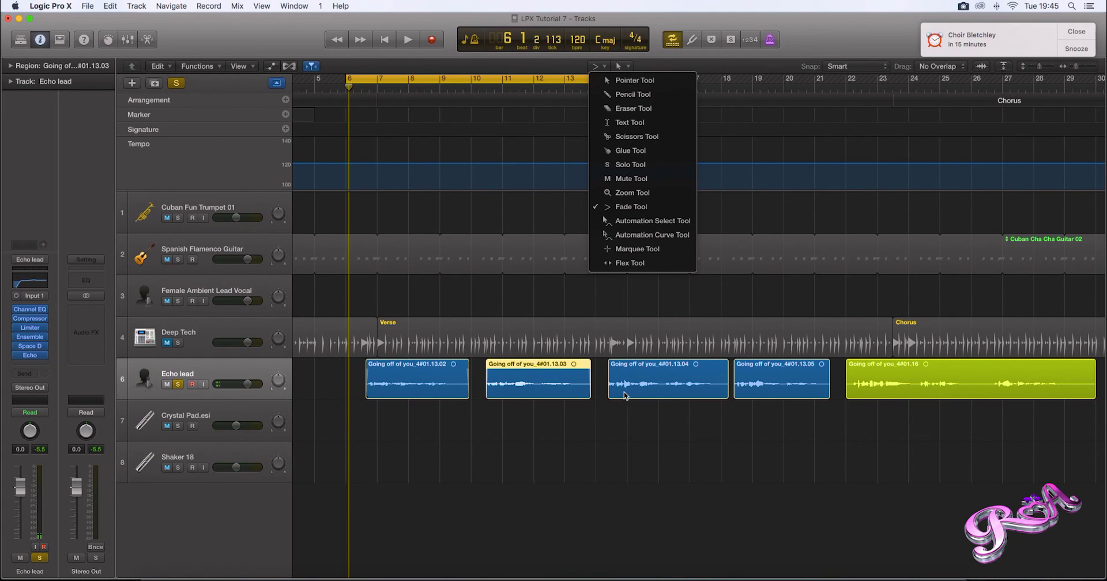
left_click(510, 477)
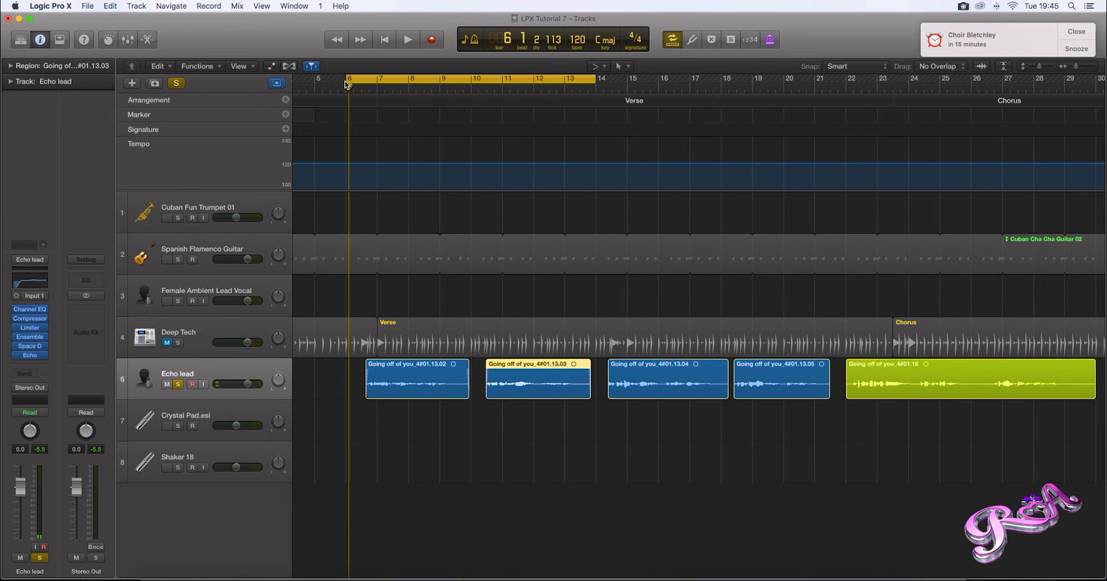